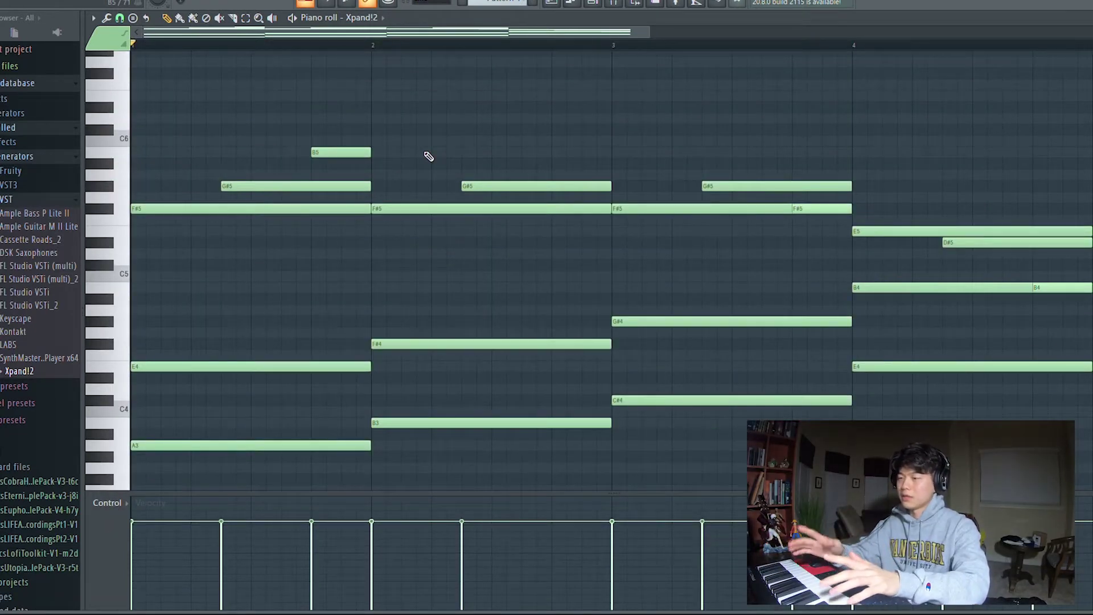
- Audition the Xpand!2 chord progression and strum its chords so the stacked notes start slightly staggered from low to high
{"action": "key", "text": "space"}
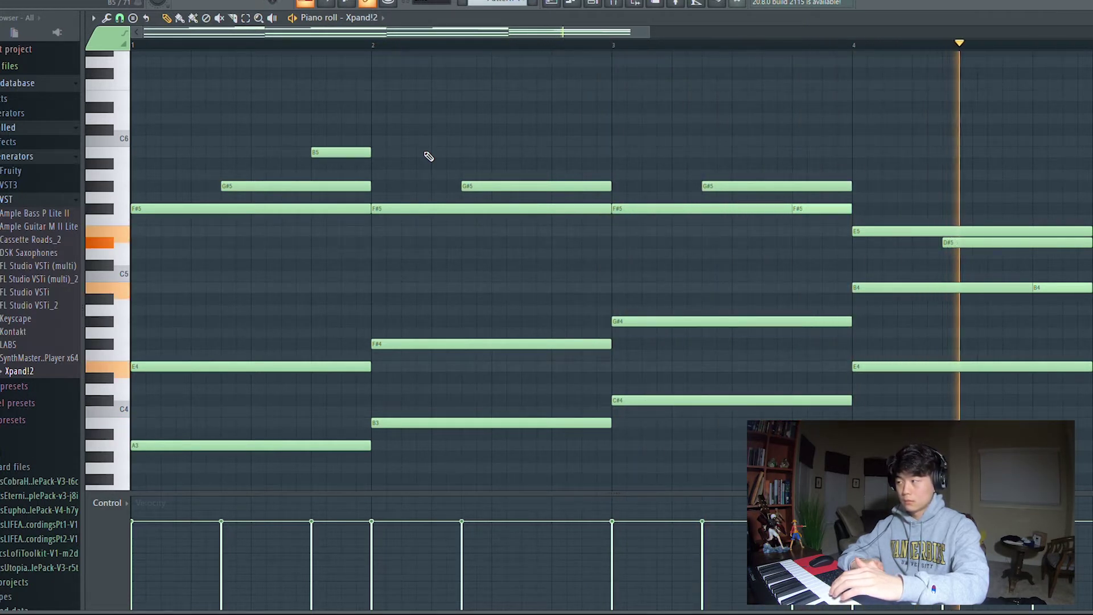
{"action": "key", "text": "space"}
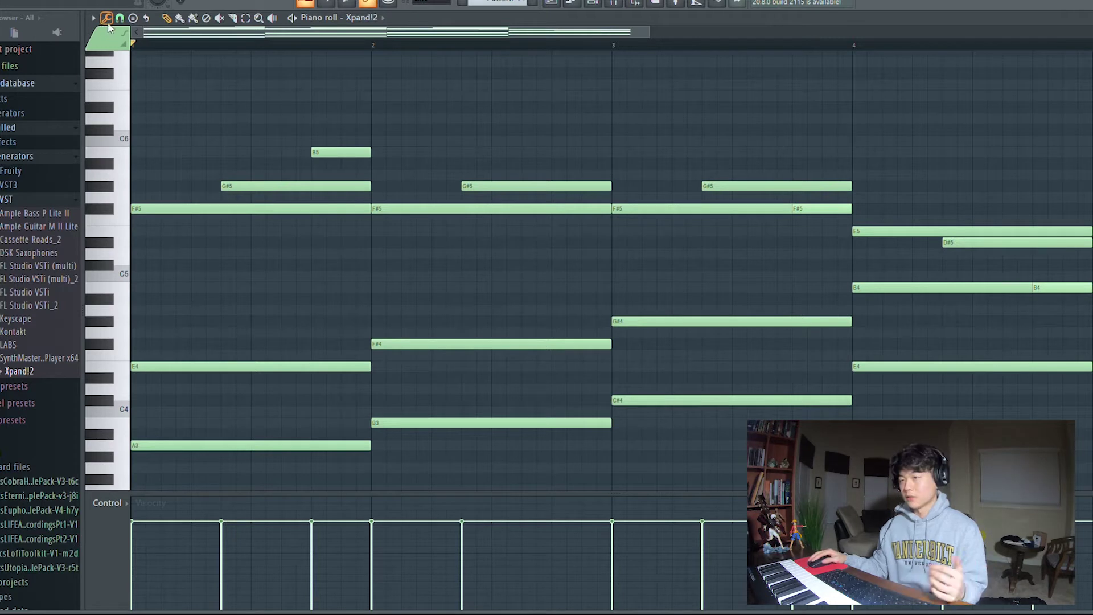
{"action": "left_click", "coordinate": [185, 176]}
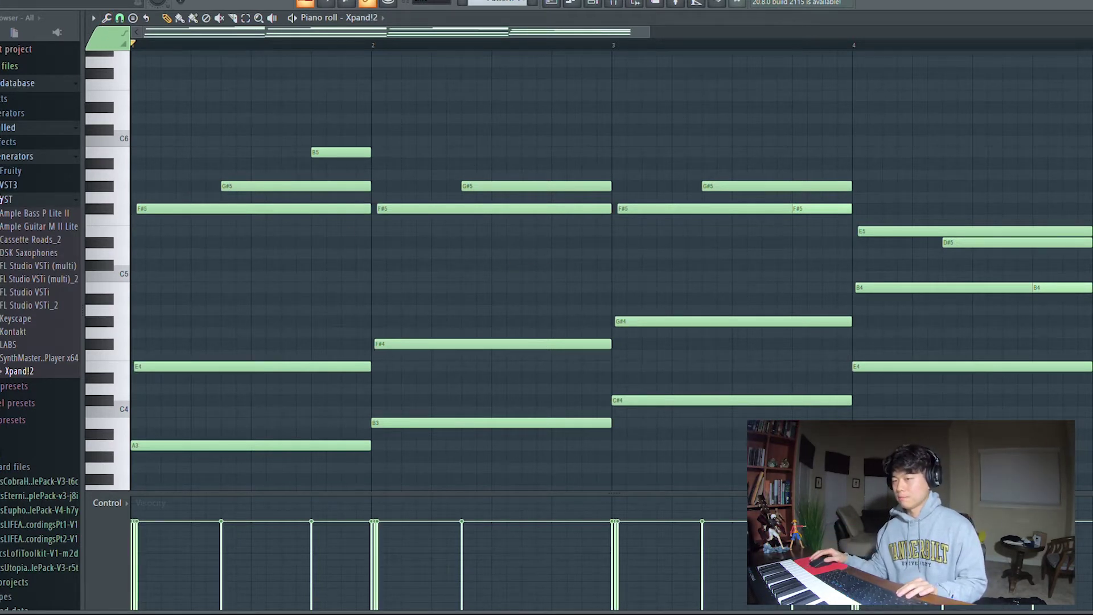
{"action": "key", "text": "space"}
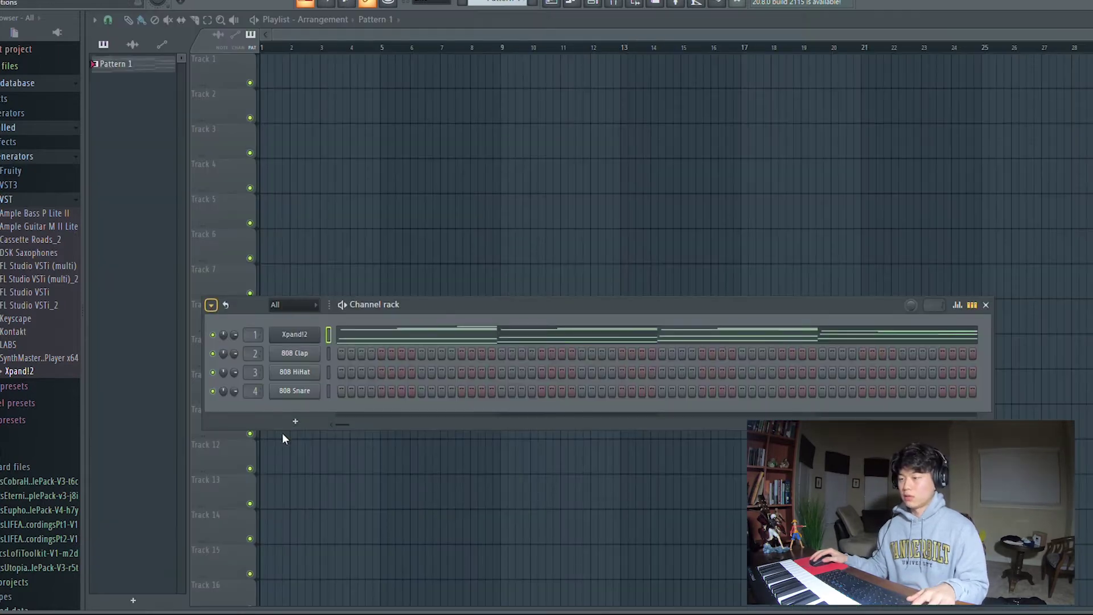
- Add RC-20 Retro Color with the Vinyl 1 preset to the Xpand!2 mixer track and narrow its master cut filter
{"action": "key", "text": "F9"}
{"action": "key", "text": "F6"}
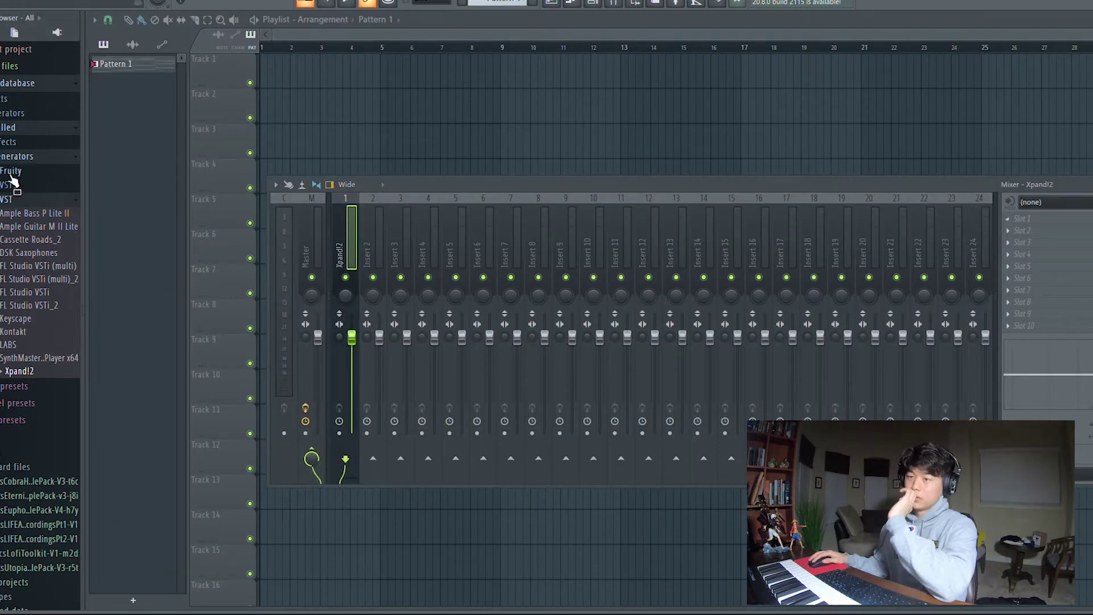
{"action": "left_click", "coordinate": [12, 143]}
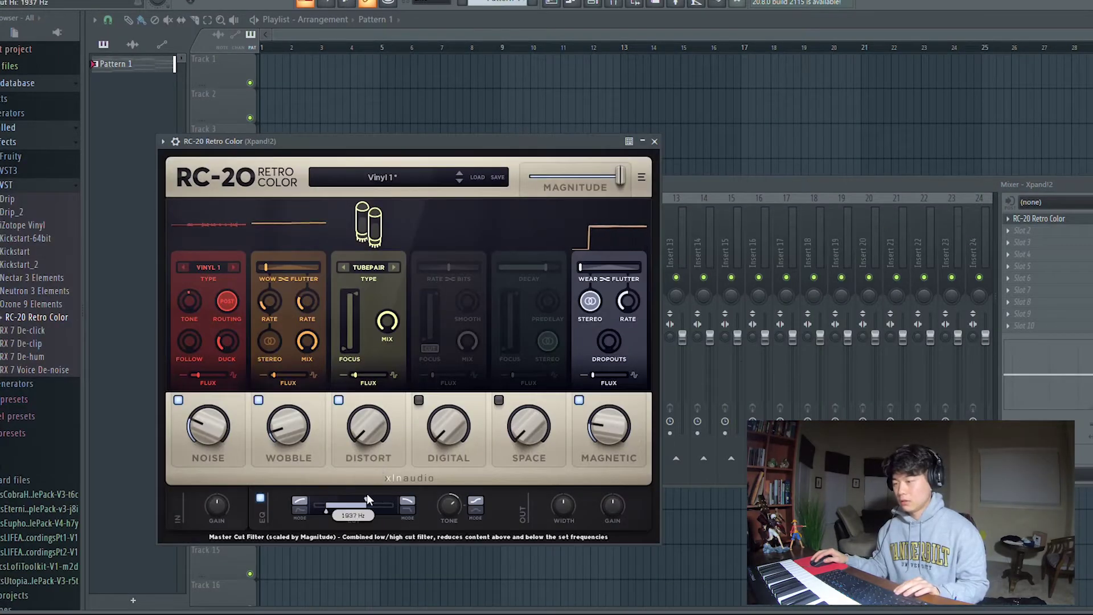
{"action": "left_click_drag", "start_coordinate": [326, 511], "coordinate": [342, 513]}
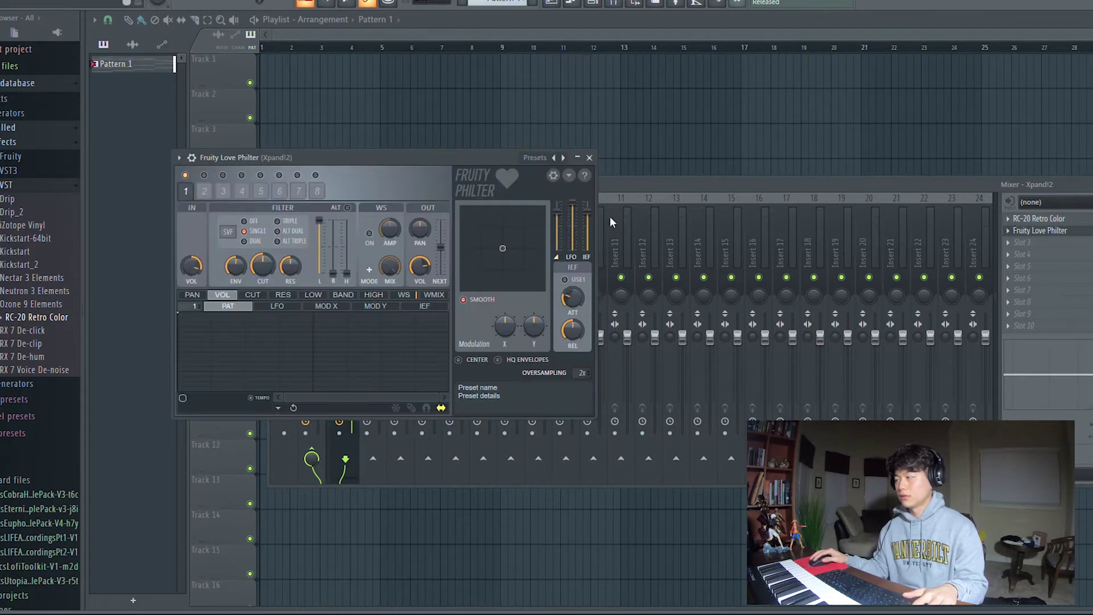
- Add Fruity Love Philter and ValhallaSupermassive with the Small + Wide preset to the Xpand!2 mixer track
{"action": "key", "text": "Escape"}
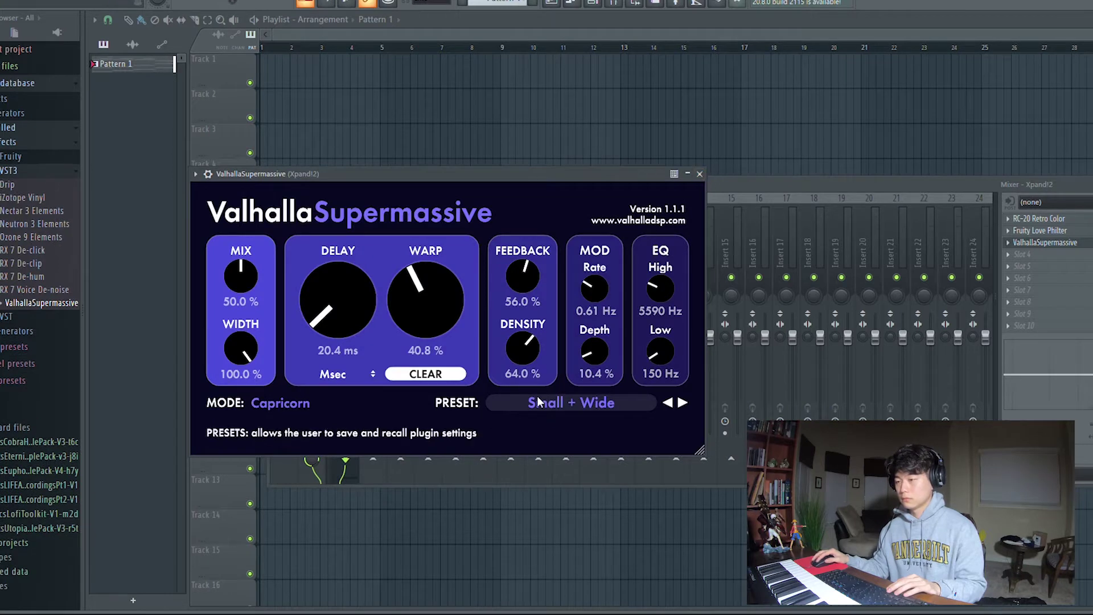
{"action": "left_click", "coordinate": [699, 173]}
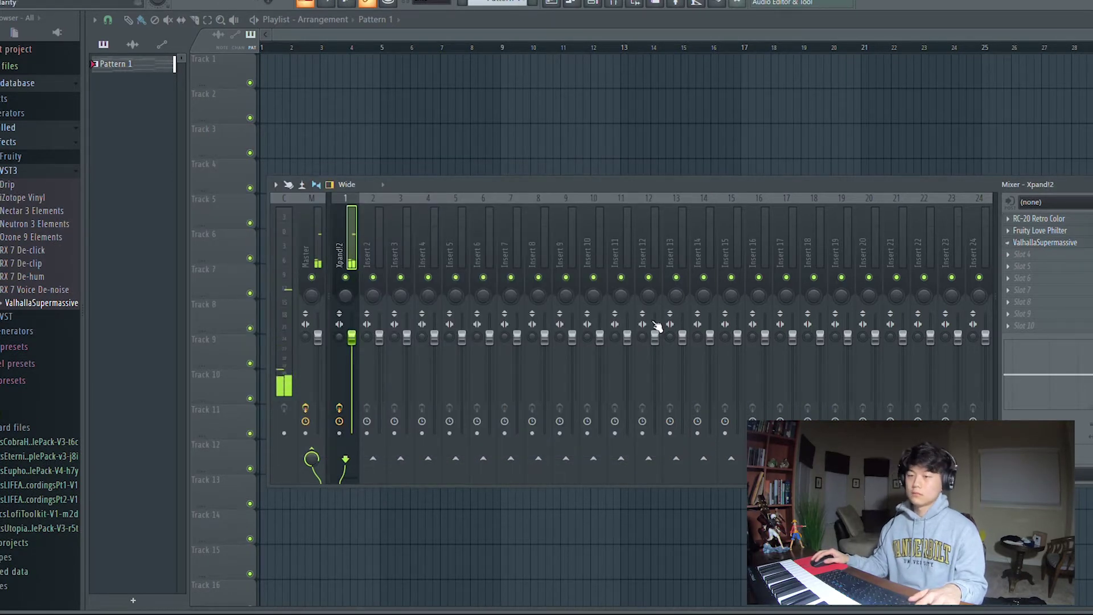
- Place Pattern 1 in the playlist on Track 1, starting at bar 1
{"action": "left_click", "coordinate": [594, 4]}
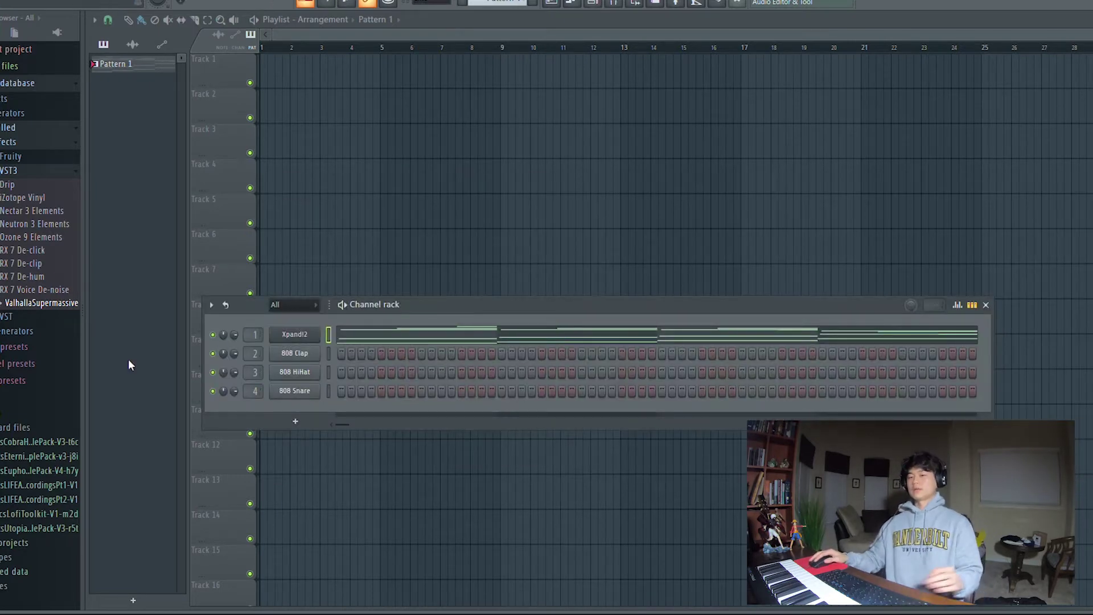
{"action": "left_click", "coordinate": [331, 81]}
{"action": "left_click_drag", "start_coordinate": [392, 71], "coordinate": [166, 61]}
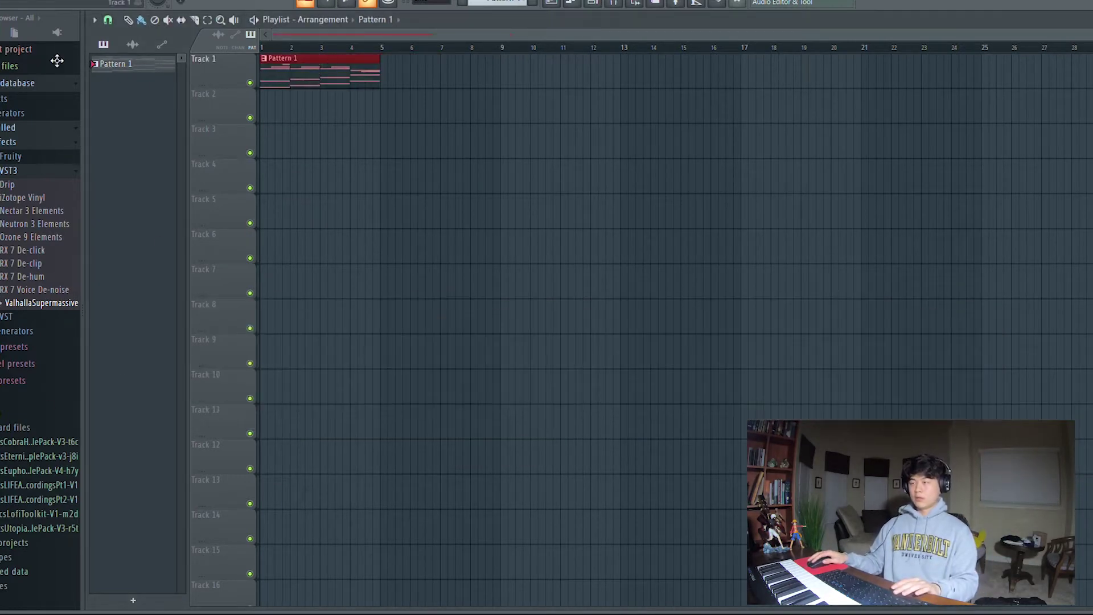
- Find Cymatics - Eternity Percussion Loop 7 - 85 BPM in the sample pack's drum loops and place it at bar 1 of Track 2
{"action": "left_click", "coordinate": [62, 455]}
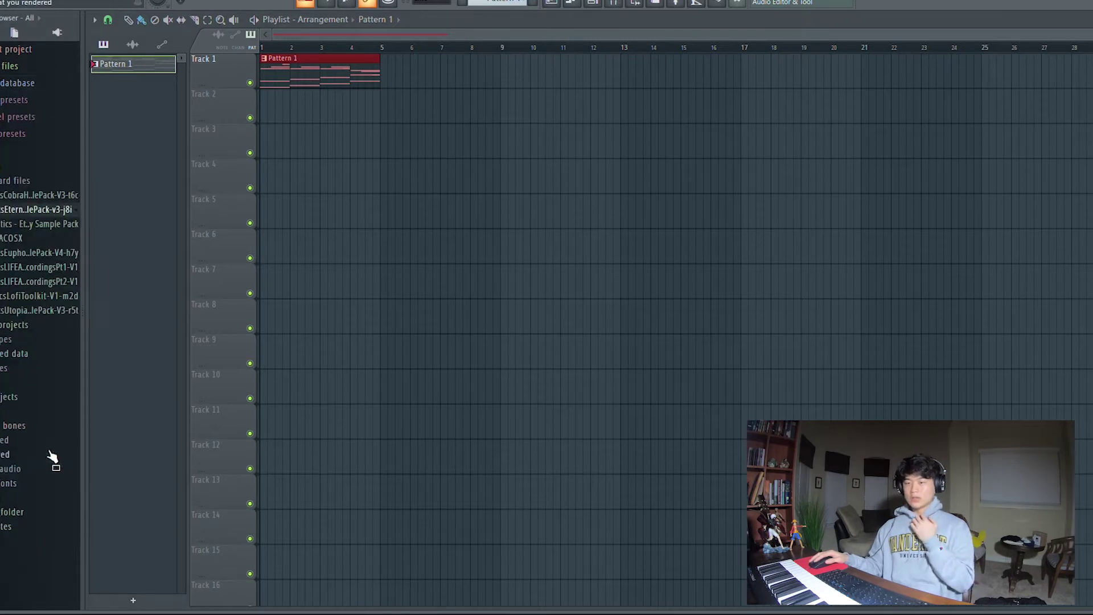
{"action": "left_click", "coordinate": [60, 229]}
{"action": "left_click", "coordinate": [29, 254]}
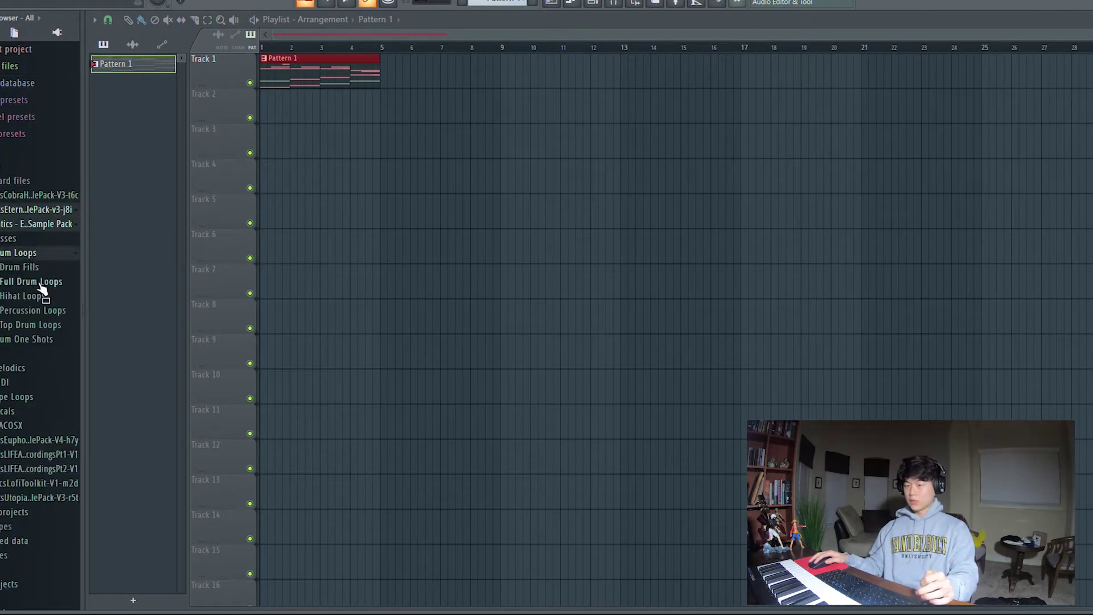
{"action": "left_click", "coordinate": [44, 313]}
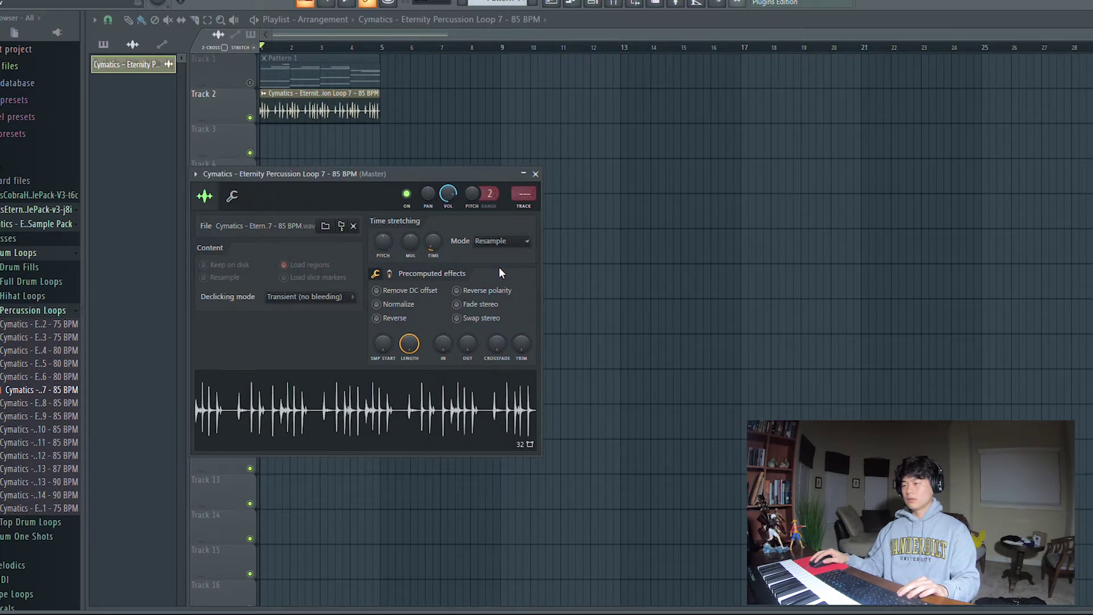
- Lower the percussion loop's channel volume to 46% during playback and close its settings
{"action": "key", "text": "space"}
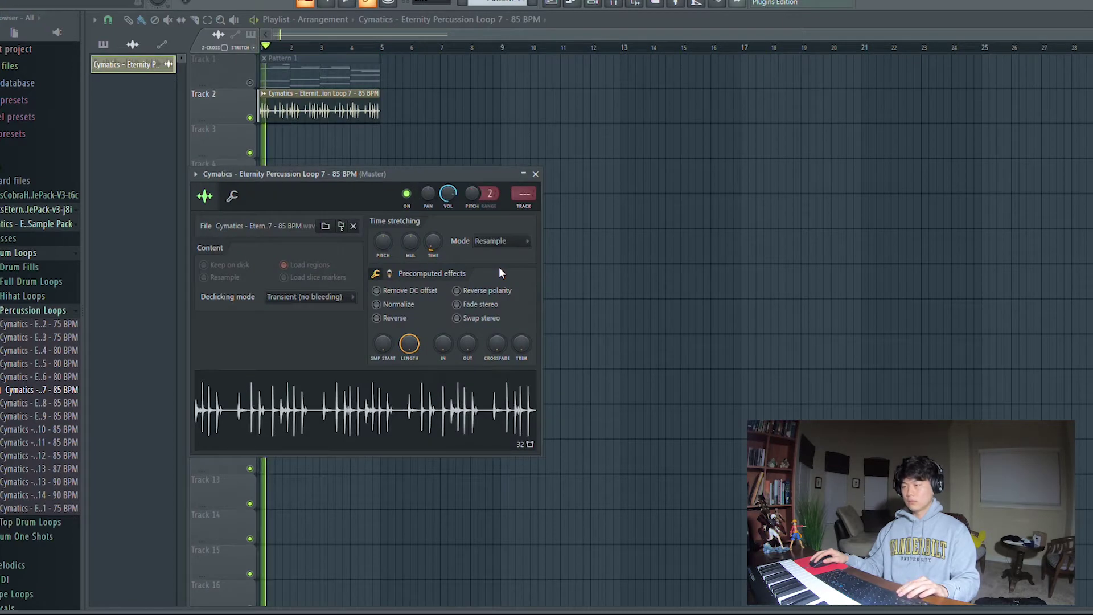
{"action": "left_click_drag", "start_coordinate": [448, 194], "coordinate": [448, 223]}
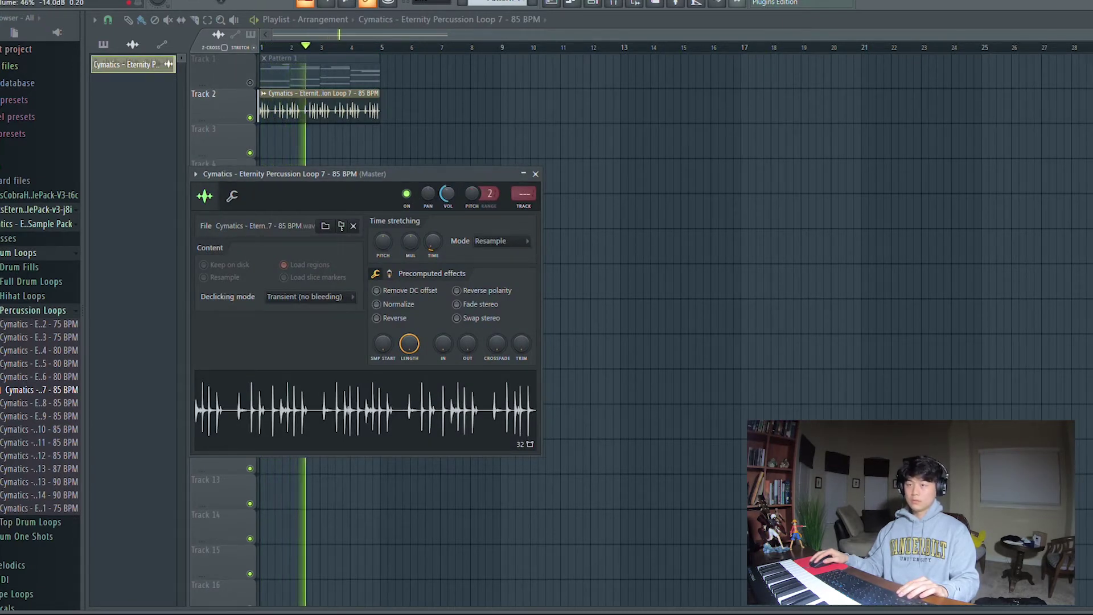
{"action": "key", "text": "space"}
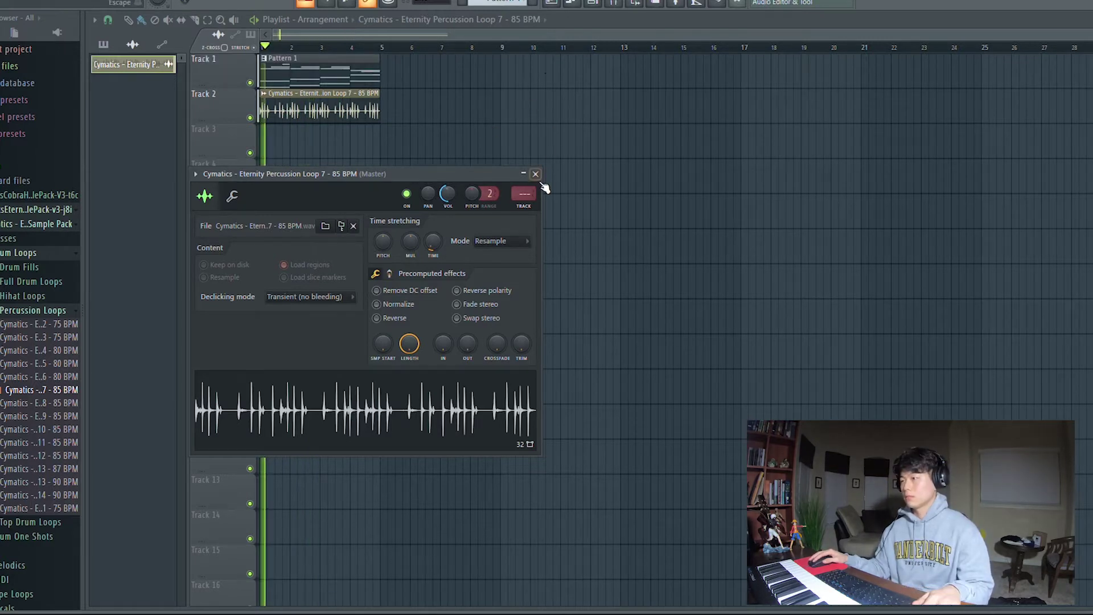
{"action": "left_click", "coordinate": [535, 174]}
- Show all channels in the channel rack and delete 808 Clap, 808 HiHat and 808 Snare
{"action": "key", "text": "F6"}
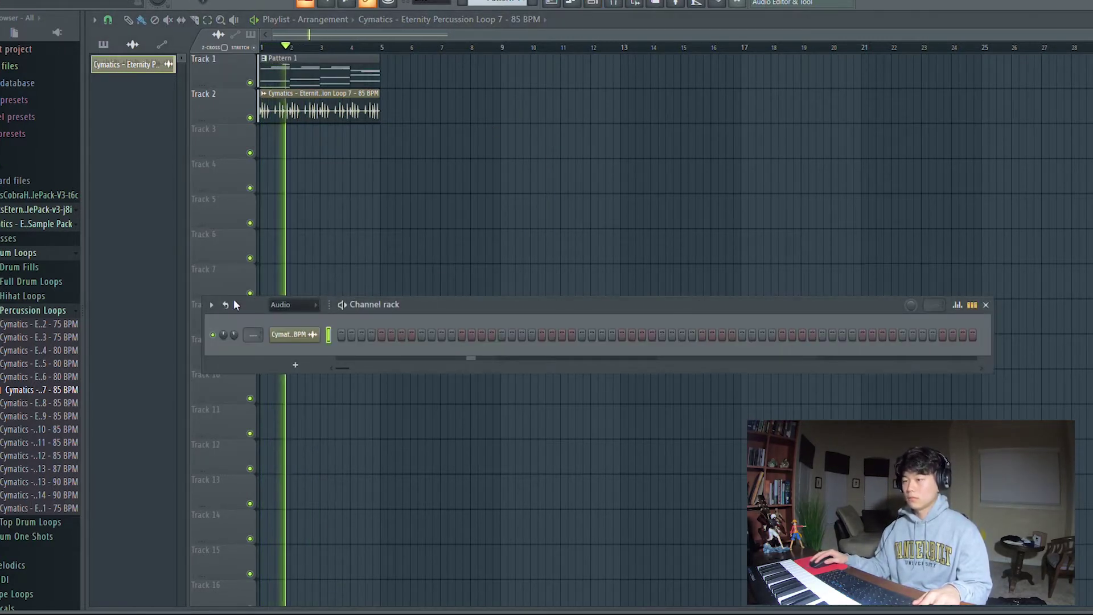
{"action": "left_click", "coordinate": [309, 331]}
{"action": "right_click", "coordinate": [308, 354]}
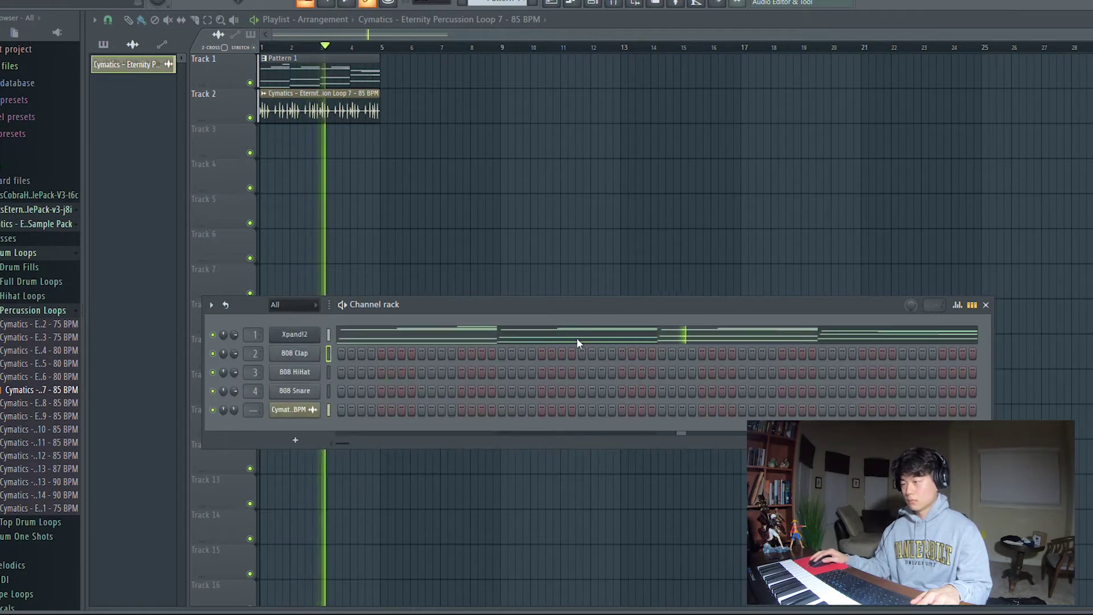
{"action": "key", "text": "alt+Delete"}
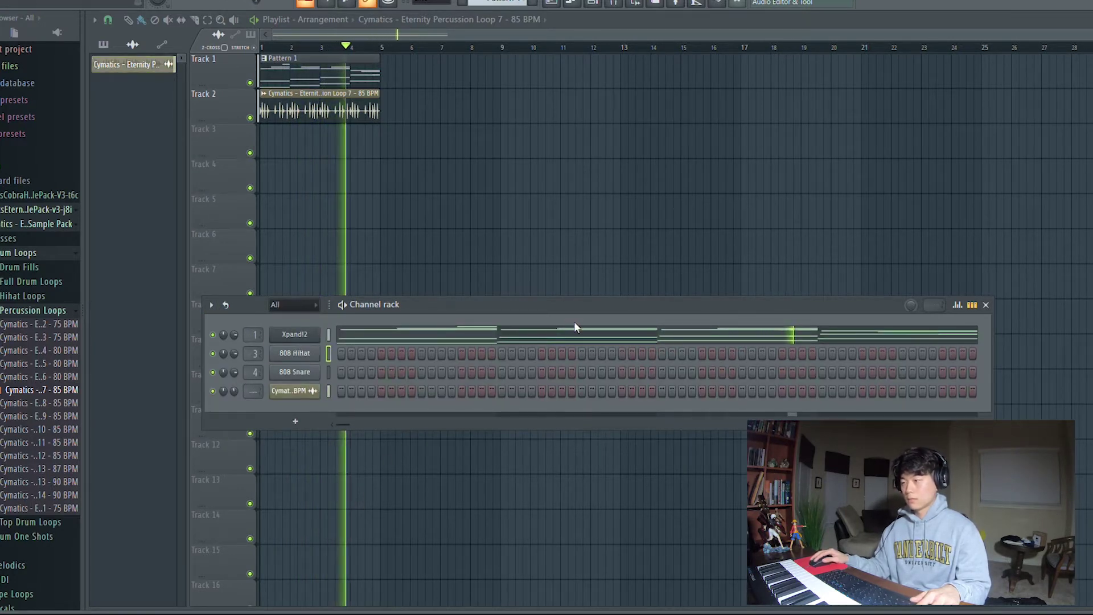
{"action": "key", "text": "alt+Delete"}
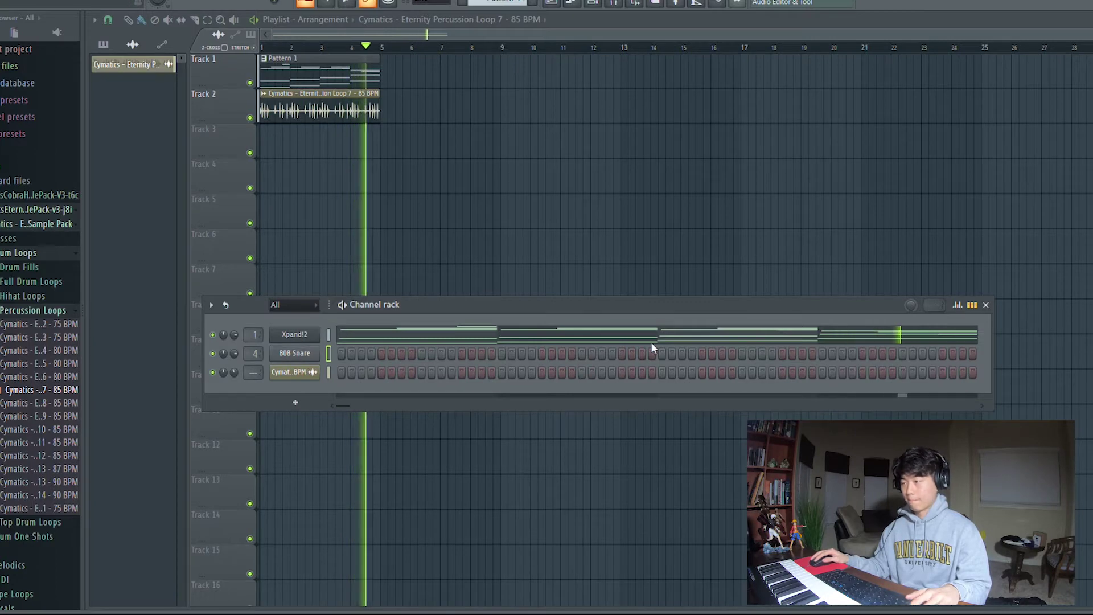
{"action": "key", "text": "alt+Delete"}
{"action": "key", "text": "space"}
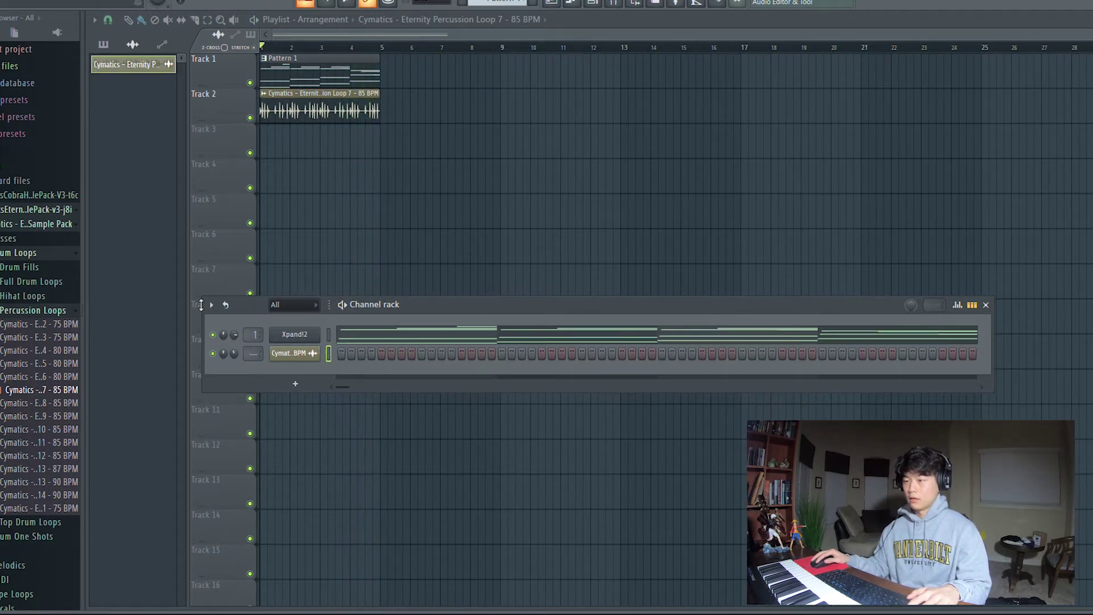
- Route the percussion loop to mixer track 2 and add Fruity Love Philter and Fruity Stereo Shaper to it
{"action": "key", "text": "F9"}
{"action": "key", "text": "F6"}
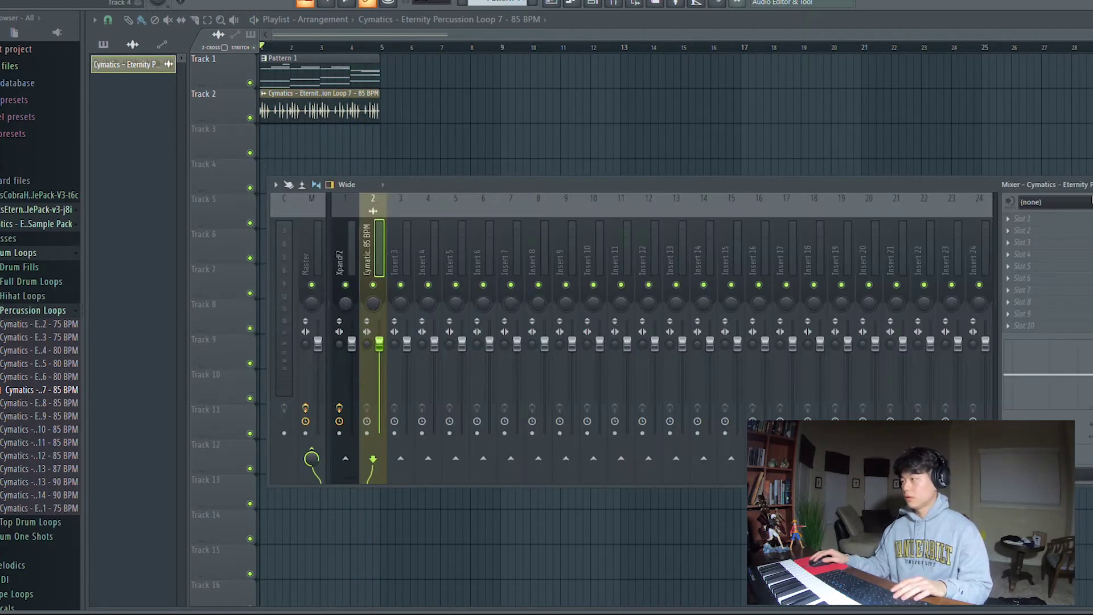
{"action": "key", "text": "space"}
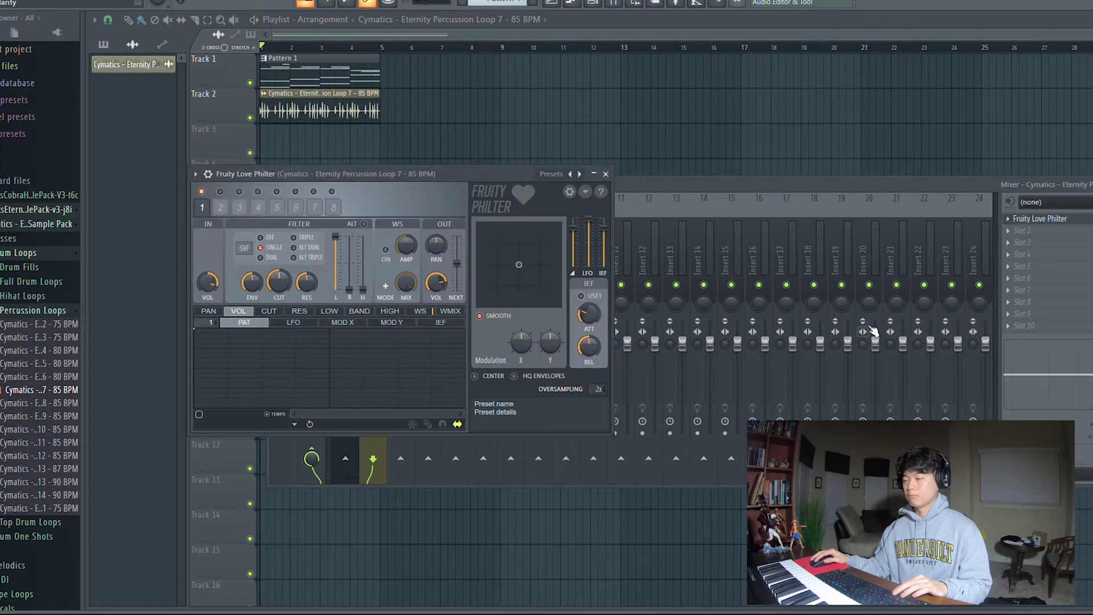
{"action": "left_click", "coordinate": [598, 174]}
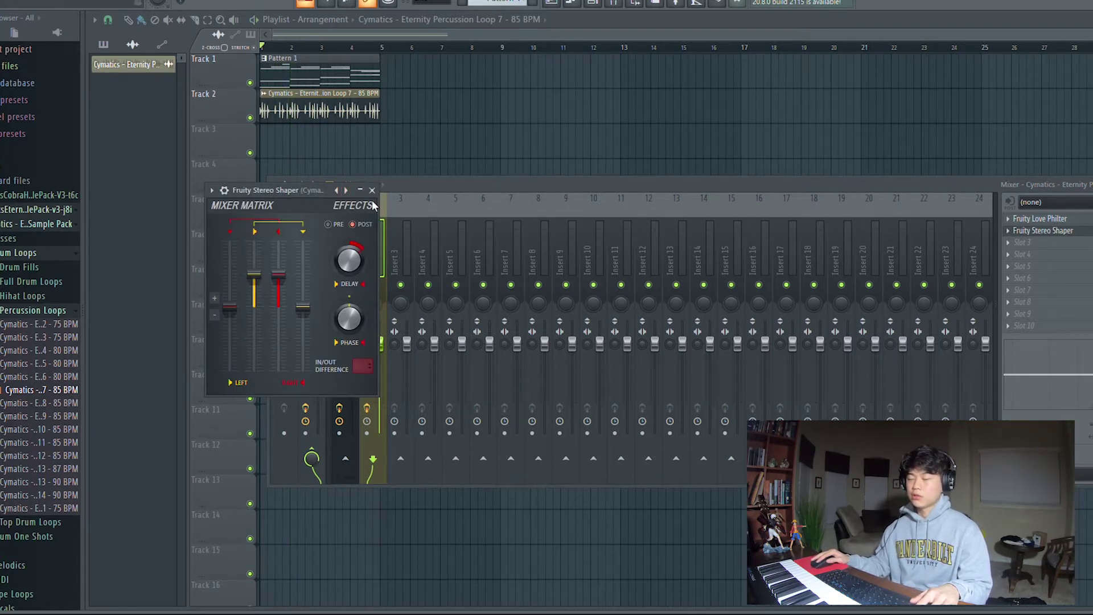
{"action": "left_click", "coordinate": [371, 190]}
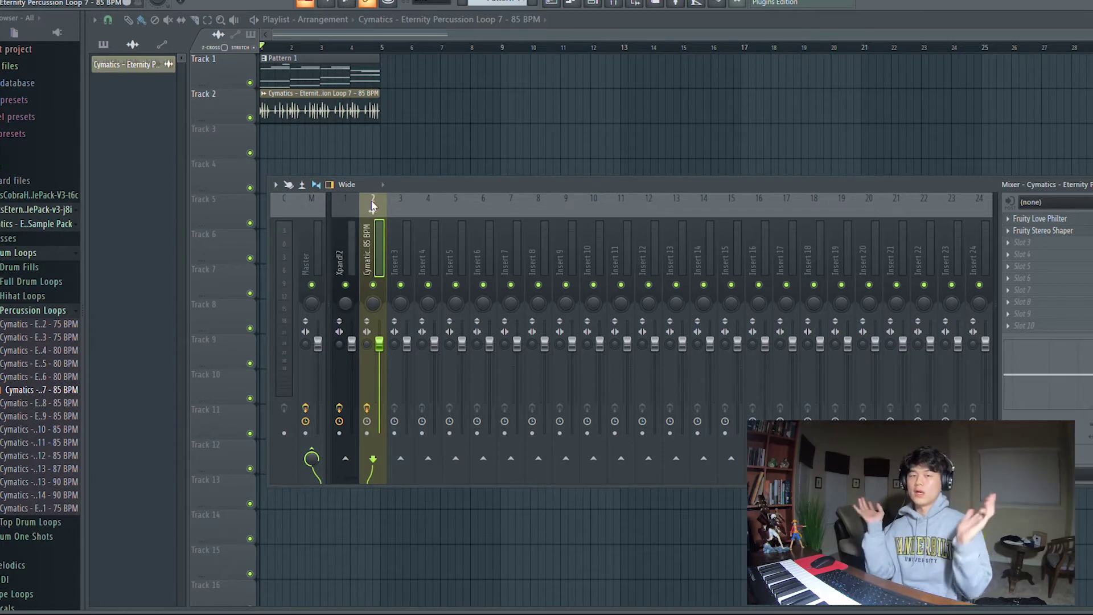
- Slightly lower the percussion loop's mixer fader during playback, and return to the channel rack
{"action": "key", "text": "space"}
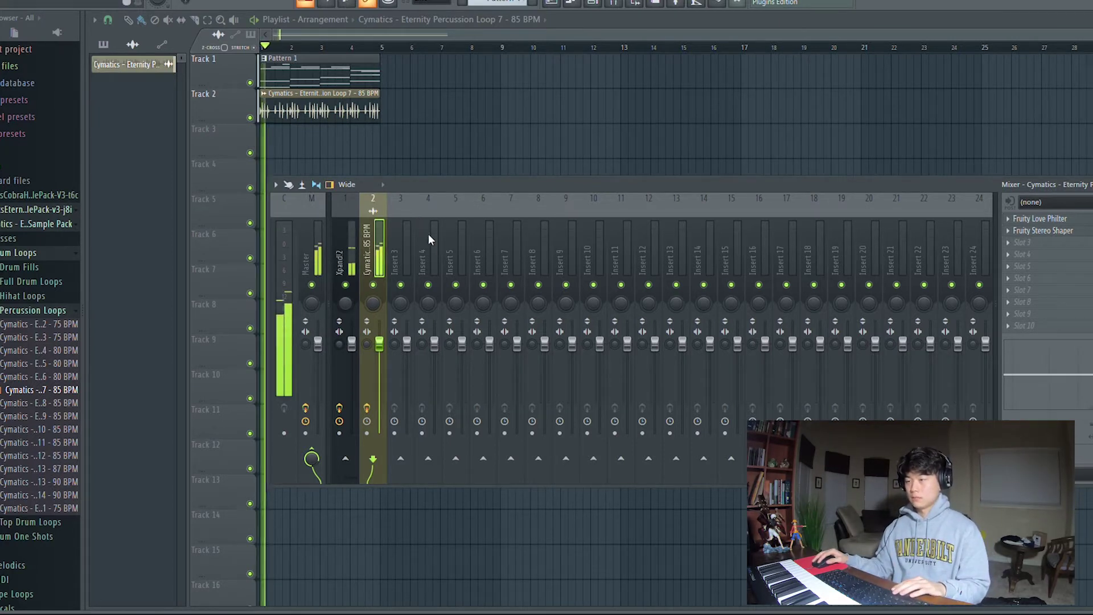
{"action": "left_click_drag", "start_coordinate": [380, 350], "coordinate": [380, 366]}
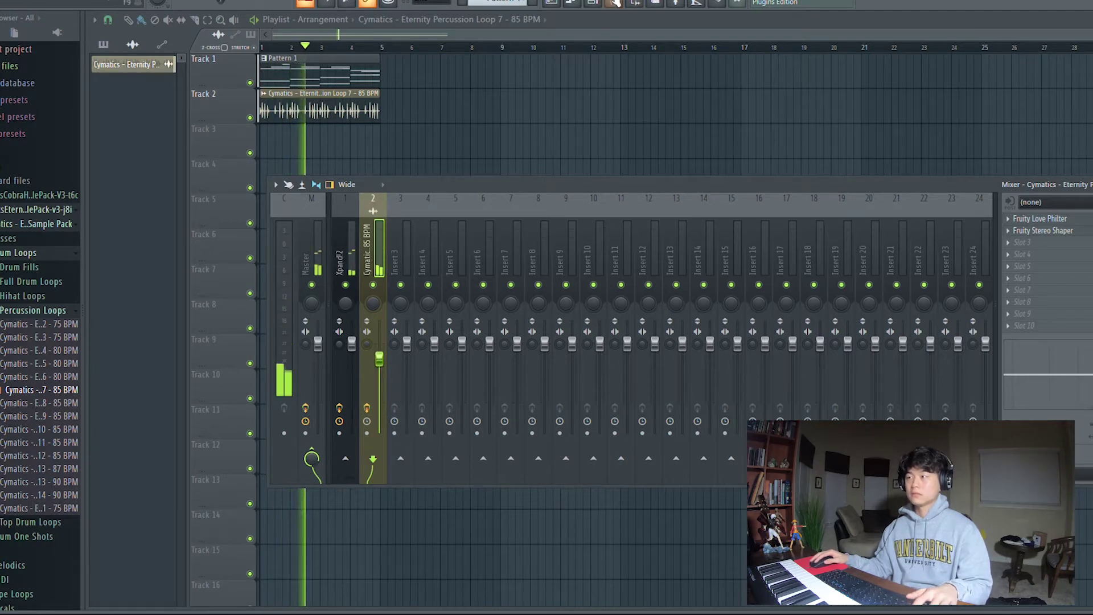
{"action": "key", "text": "F9"}
{"action": "key", "text": "F6"}
{"action": "key", "text": "space"}
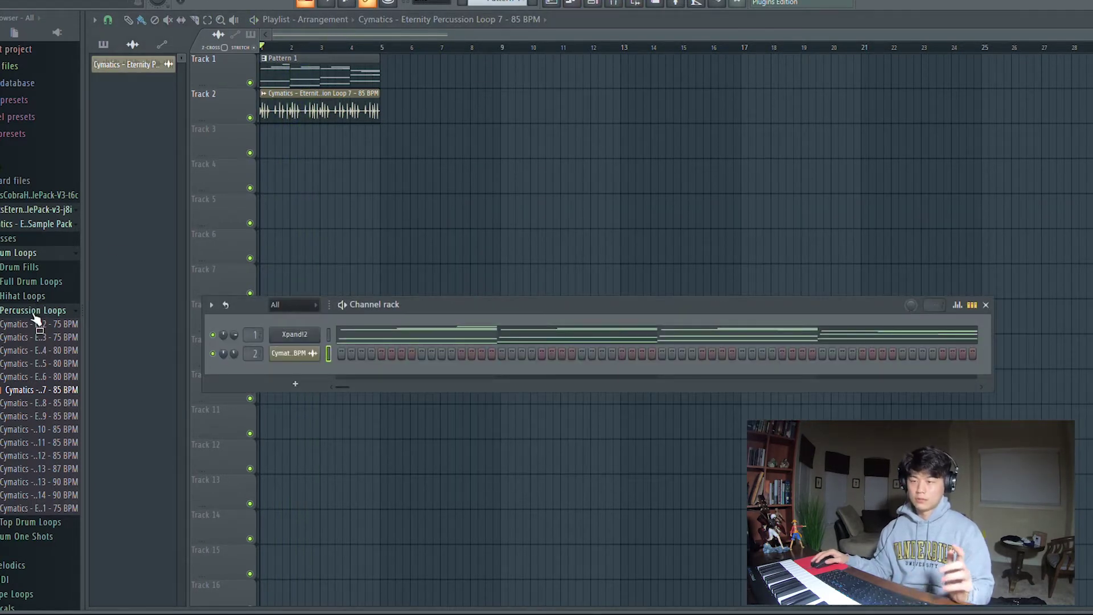
- Add the Cymatics Eternity kick 9 - F# one shot as a channel with hits on steps 1, 16, 17, 33, 48 and 49
{"action": "left_click", "coordinate": [51, 256]}
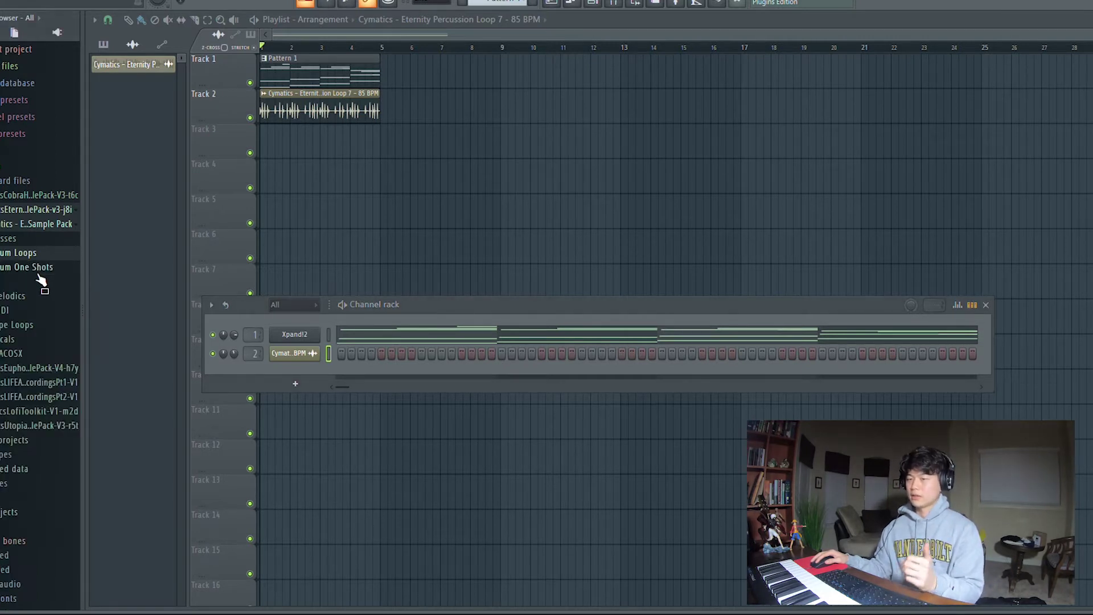
{"action": "left_click", "coordinate": [39, 272]}
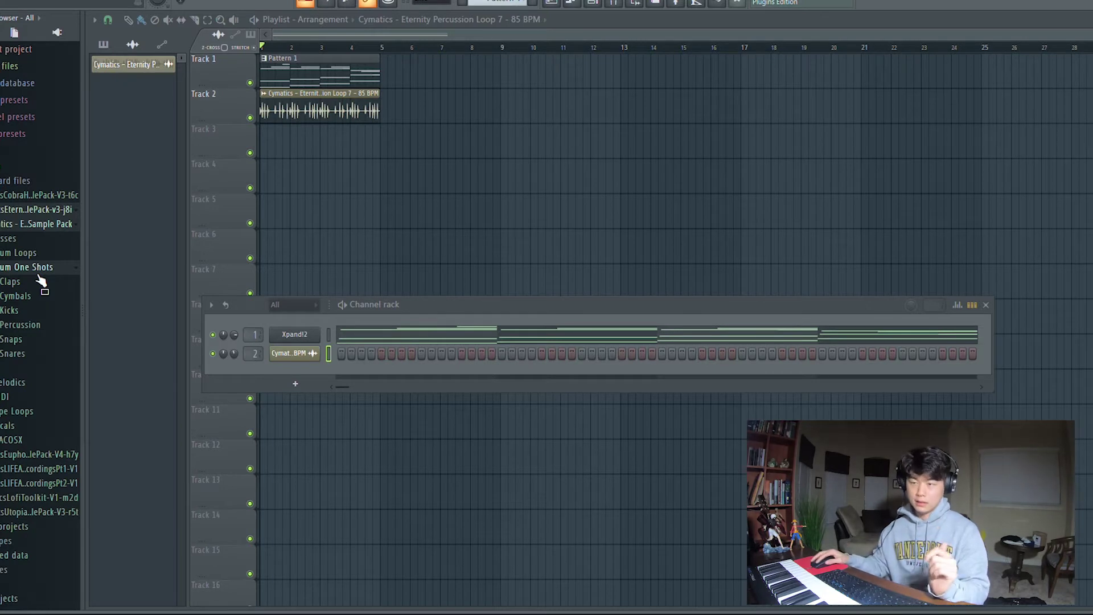
{"action": "left_click", "coordinate": [24, 309]}
{"action": "left_click", "coordinate": [44, 432]}
{"action": "left_click", "coordinate": [45, 421]}
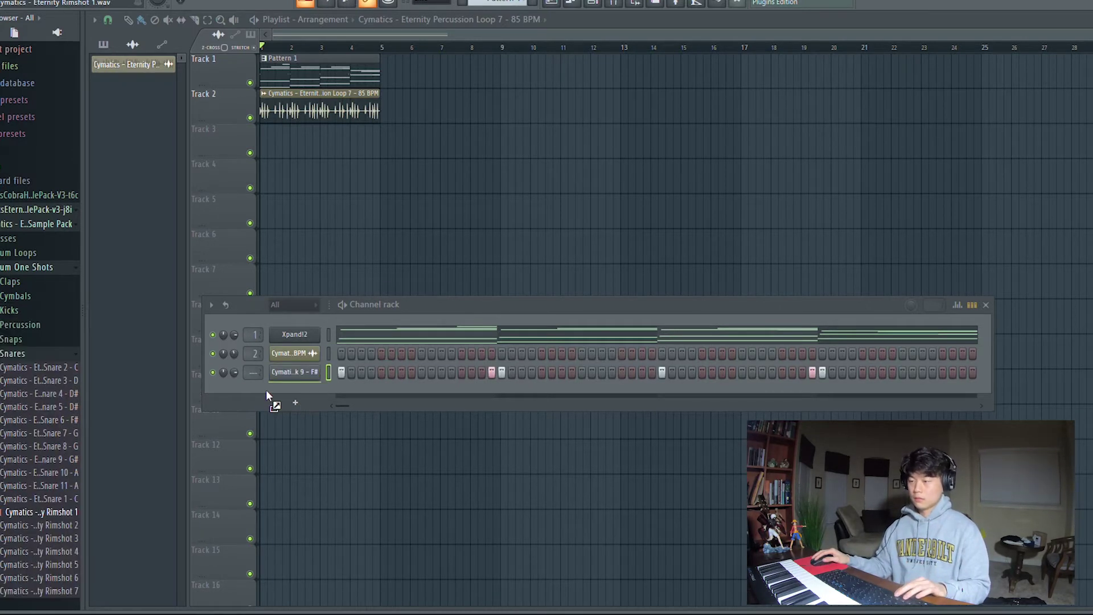
- Add Cymatics - Eternity Rimshot 1 as a channel, program hits on steps 5 and 13, and play the beat
{"action": "left_click_drag", "start_coordinate": [265, 389], "coordinate": [296, 390]}
{"action": "left_click", "coordinate": [421, 390]}
{"action": "key", "text": "space"}
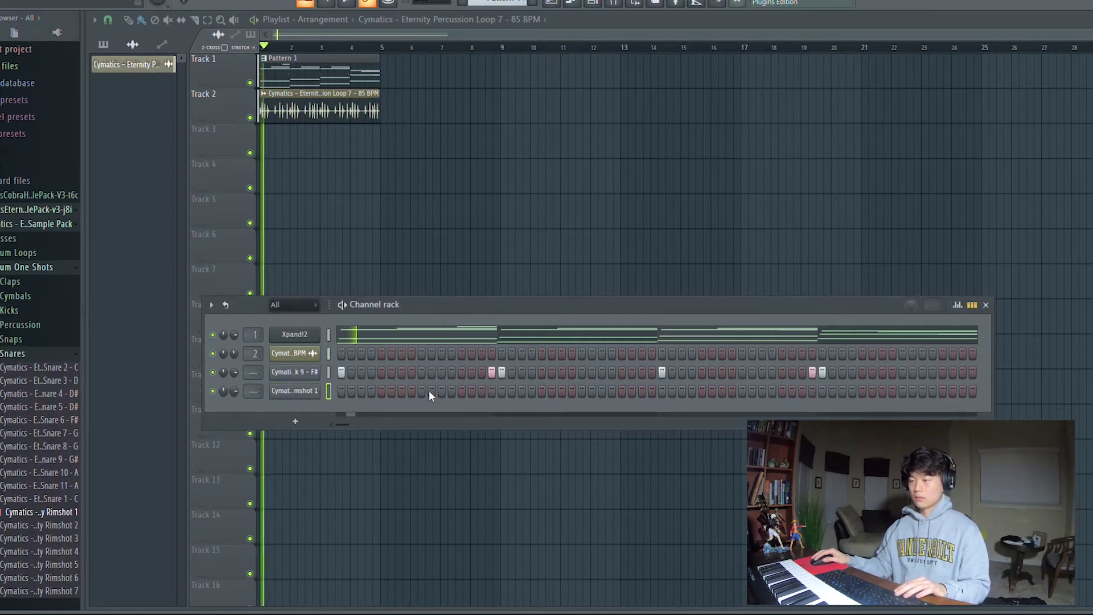
{"action": "left_click", "coordinate": [581, 391]}
{"action": "key", "text": "space"}
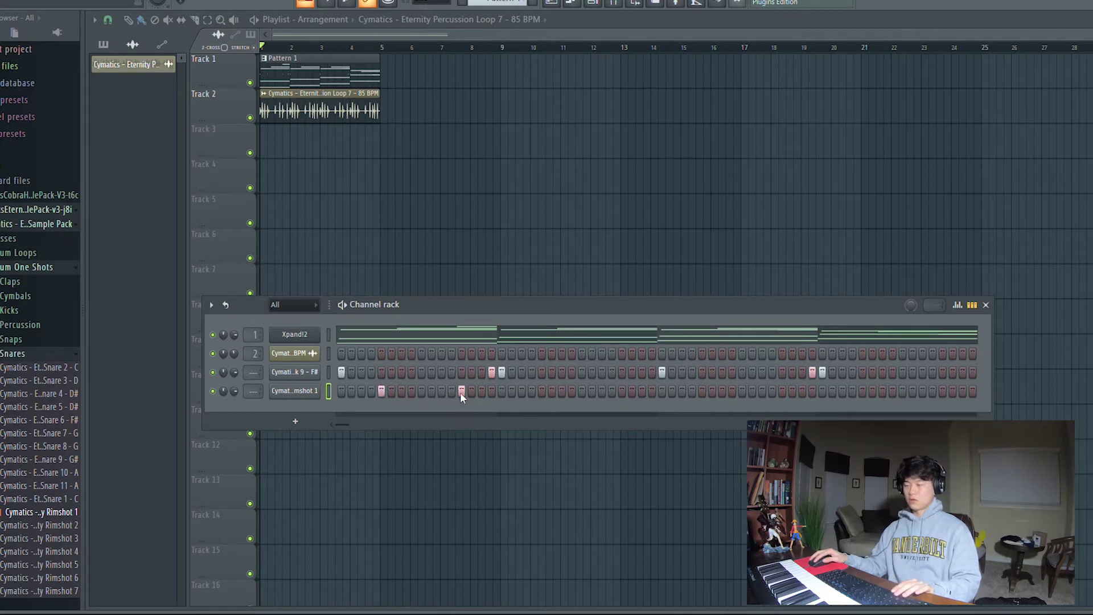
{"action": "key", "text": "space"}
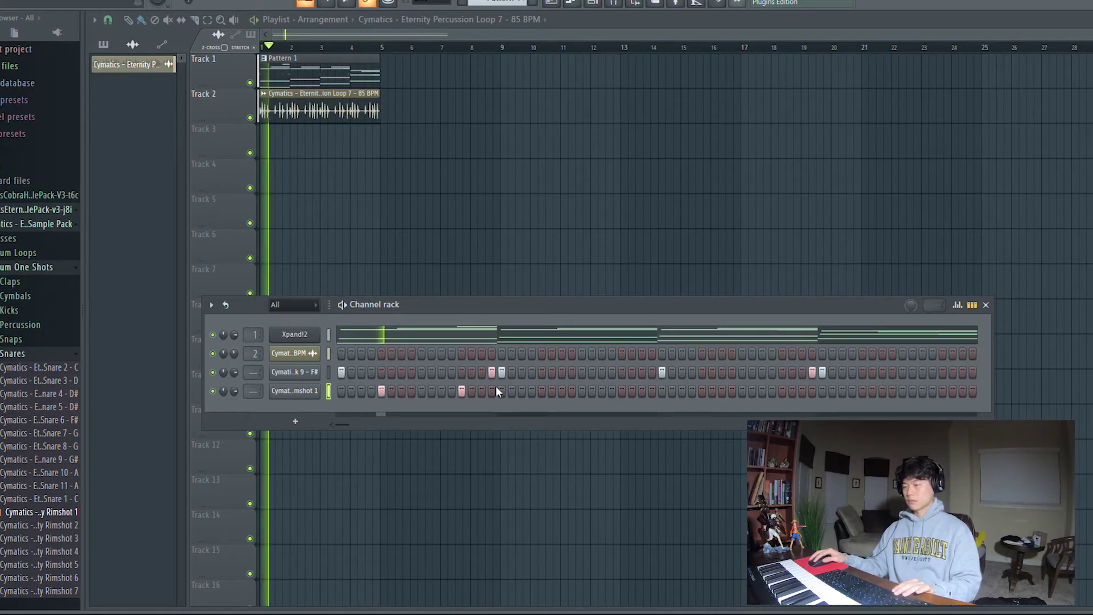
- Try rimshot hits on steps 21 and 29 while the beat plays
{"action": "left_click", "coordinate": [541, 391]}
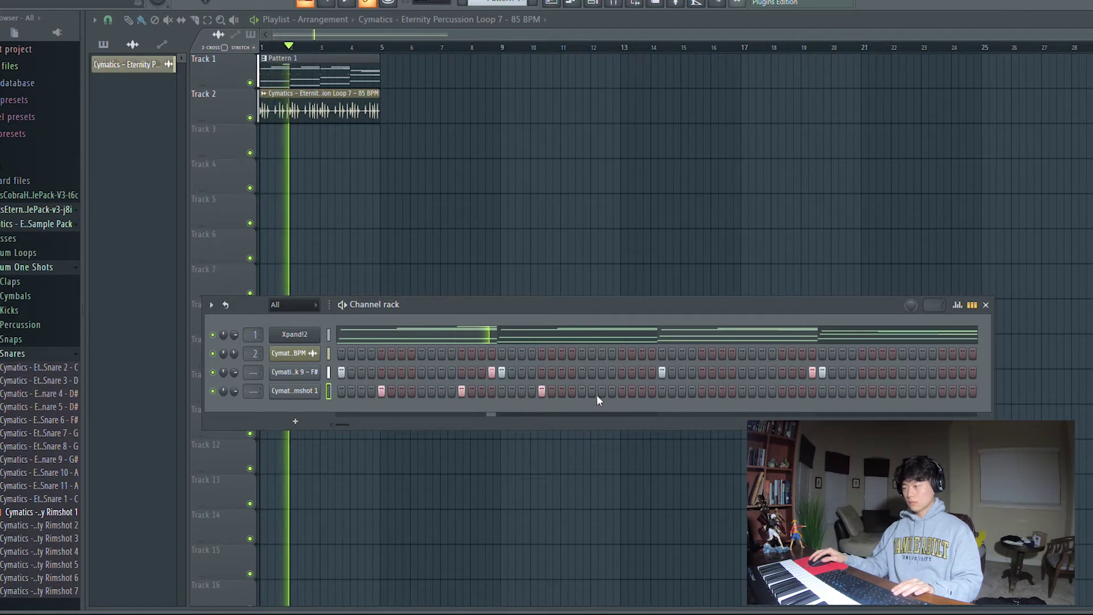
{"action": "left_click", "coordinate": [620, 391]}
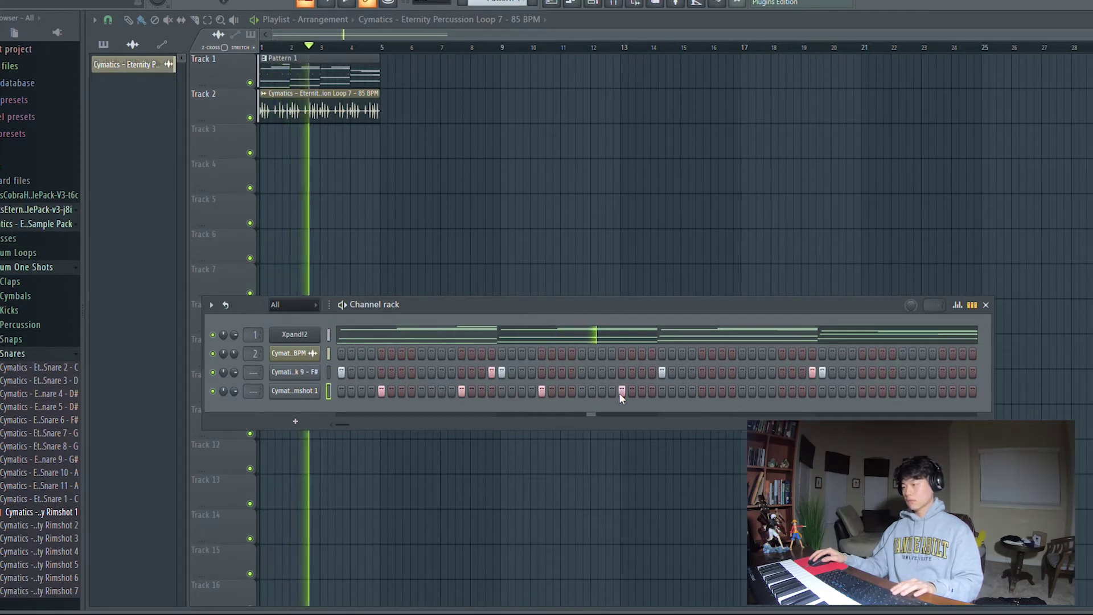
{"action": "key", "text": "space"}
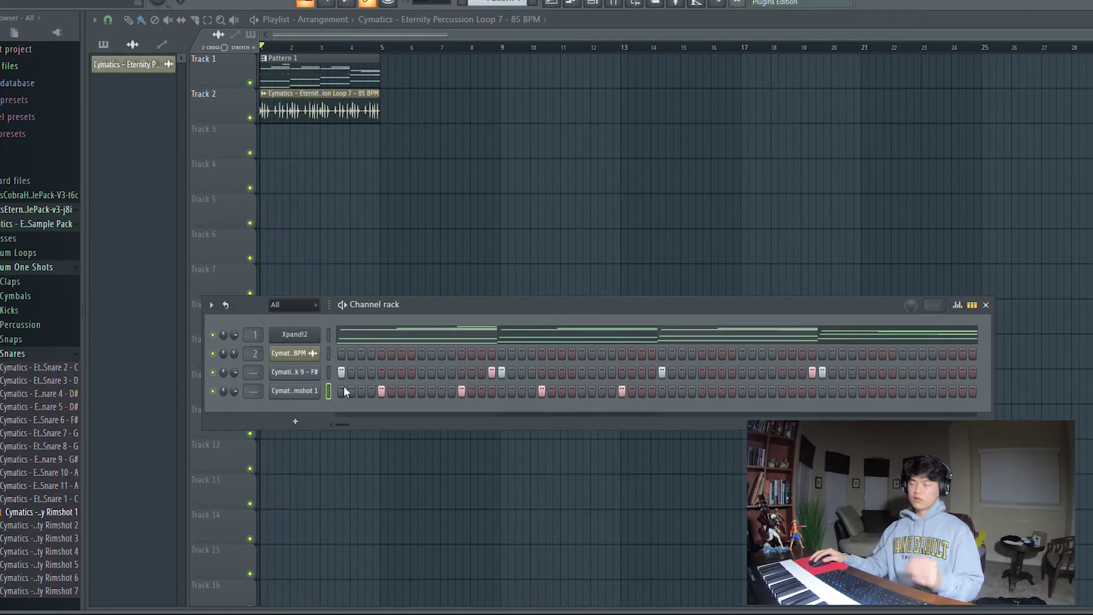
- Clear the existing rimshot hits, program new ones on steps 9, 25, 41 and 57, and play the beat
{"action": "right_click", "coordinate": [381, 391]}
{"action": "right_click", "coordinate": [461, 391]}
{"action": "right_click", "coordinate": [541, 391]}
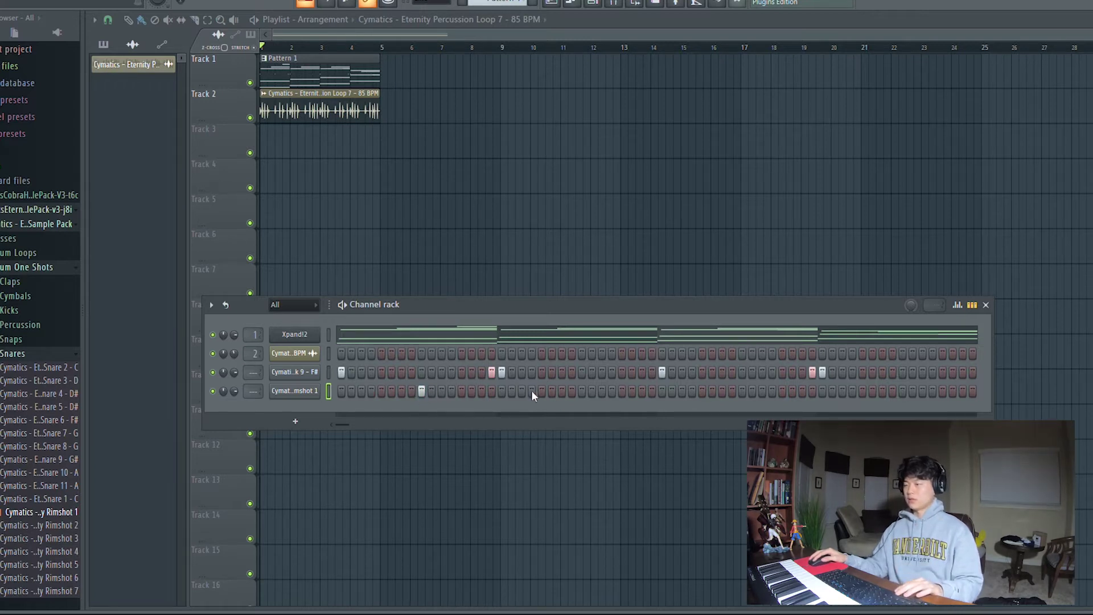
{"action": "key", "text": "space"}
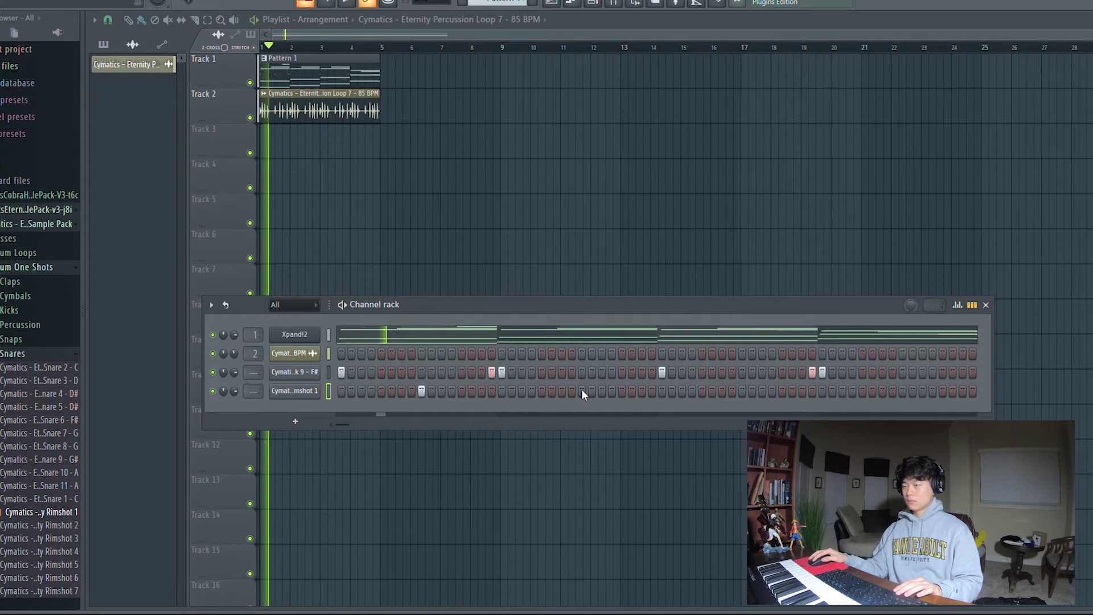
{"action": "left_click", "coordinate": [582, 391]}
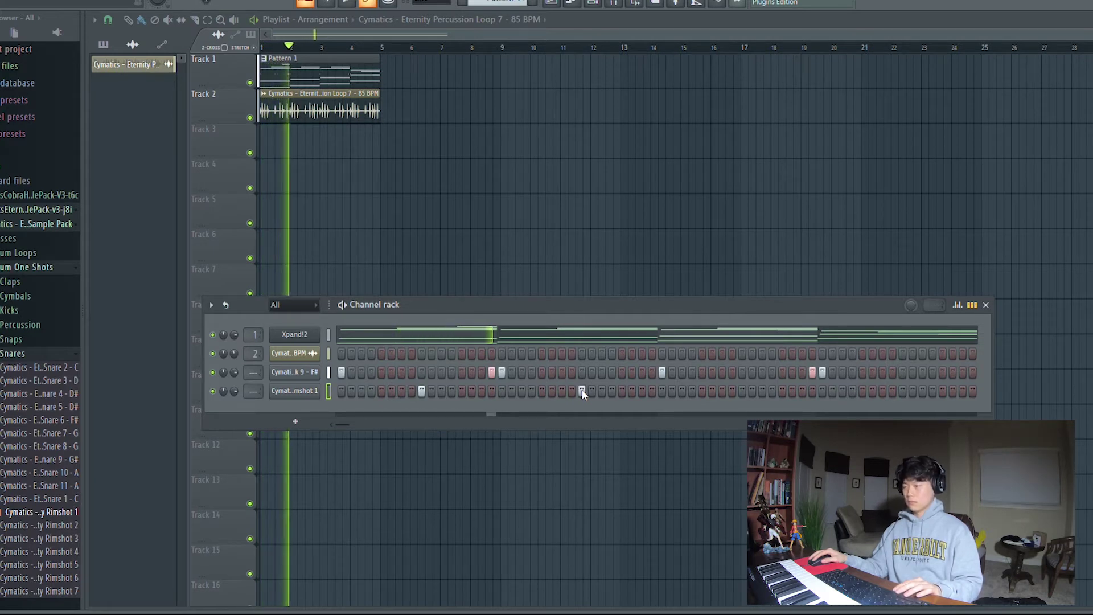
{"action": "key", "text": "space"}
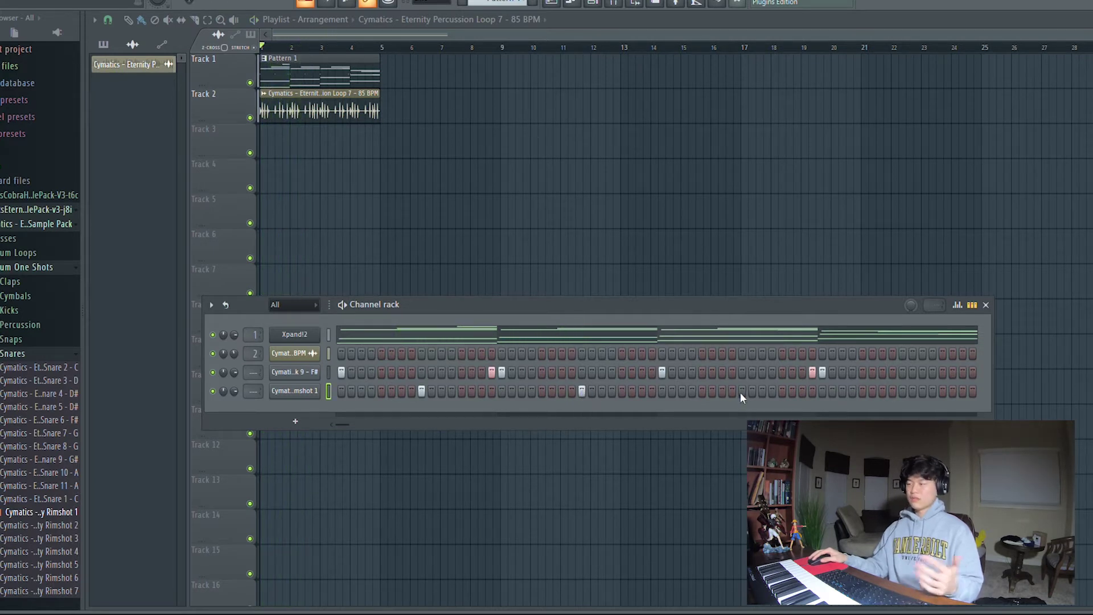
{"action": "left_click", "coordinate": [741, 391]}
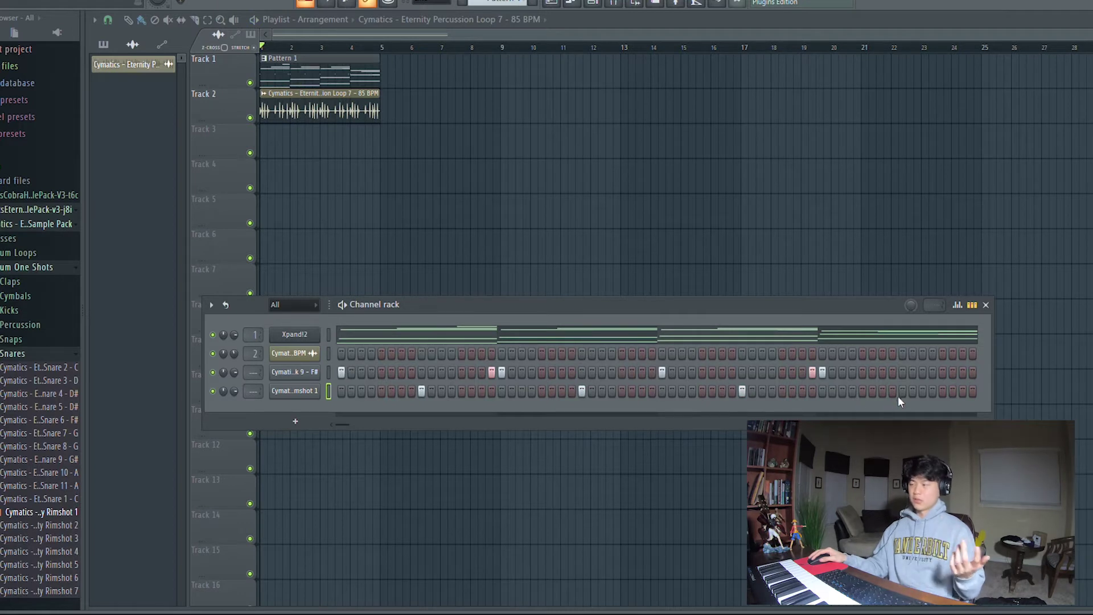
{"action": "left_click", "coordinate": [901, 391]}
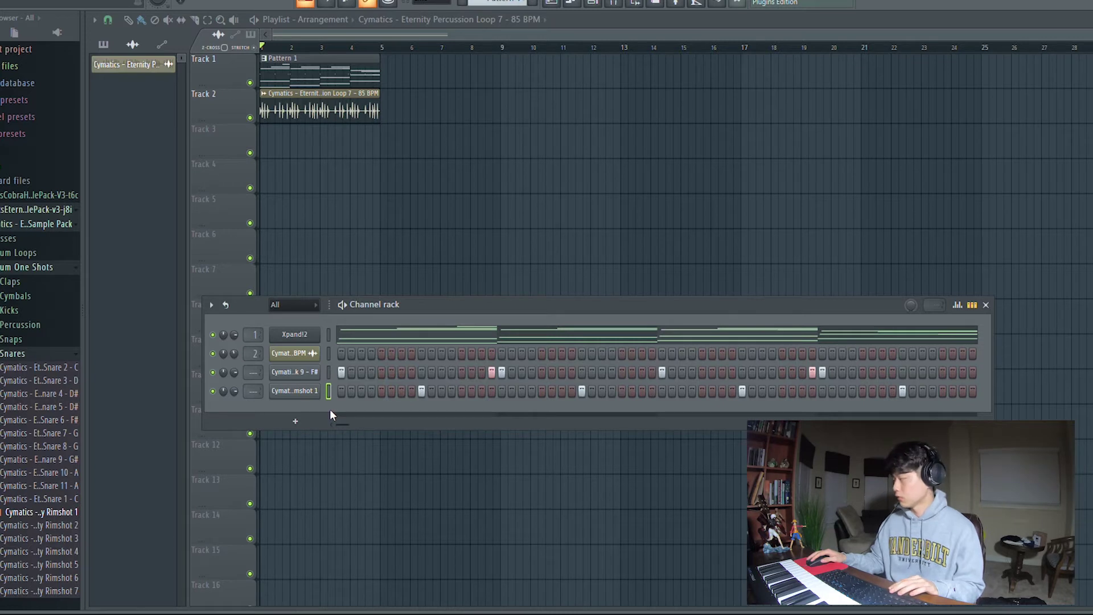
{"action": "key", "text": "space"}
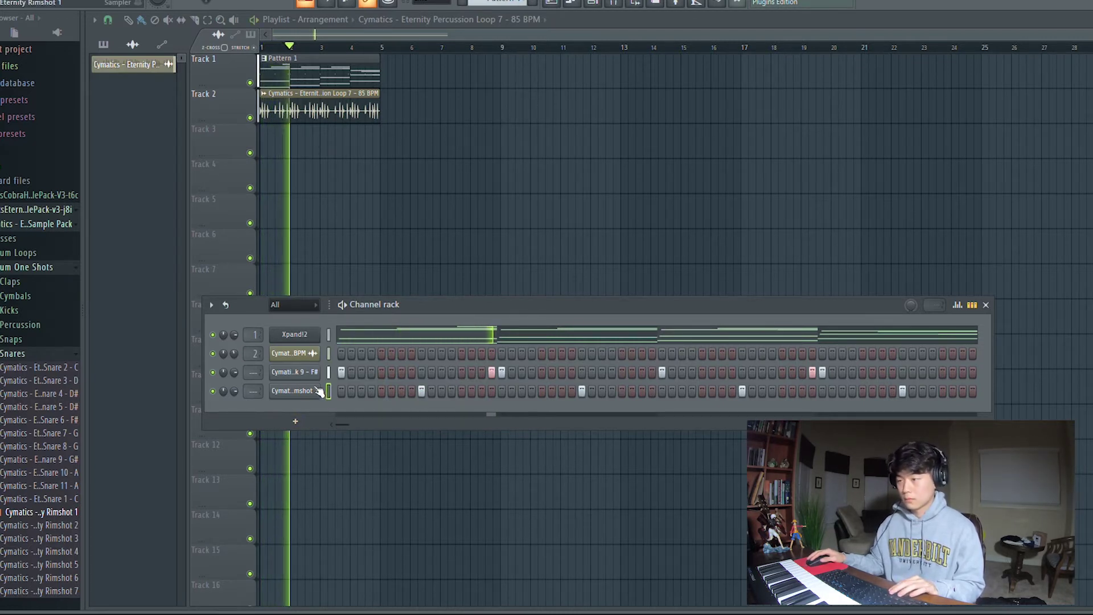
- Route the kick and rimshot channels to mixer tracks 3 and 4, and add Fruity Love Philter to the rimshot track
{"action": "key", "text": "space"}
{"action": "left_click", "coordinate": [328, 372]}
{"action": "key", "text": "ctrl+l"}
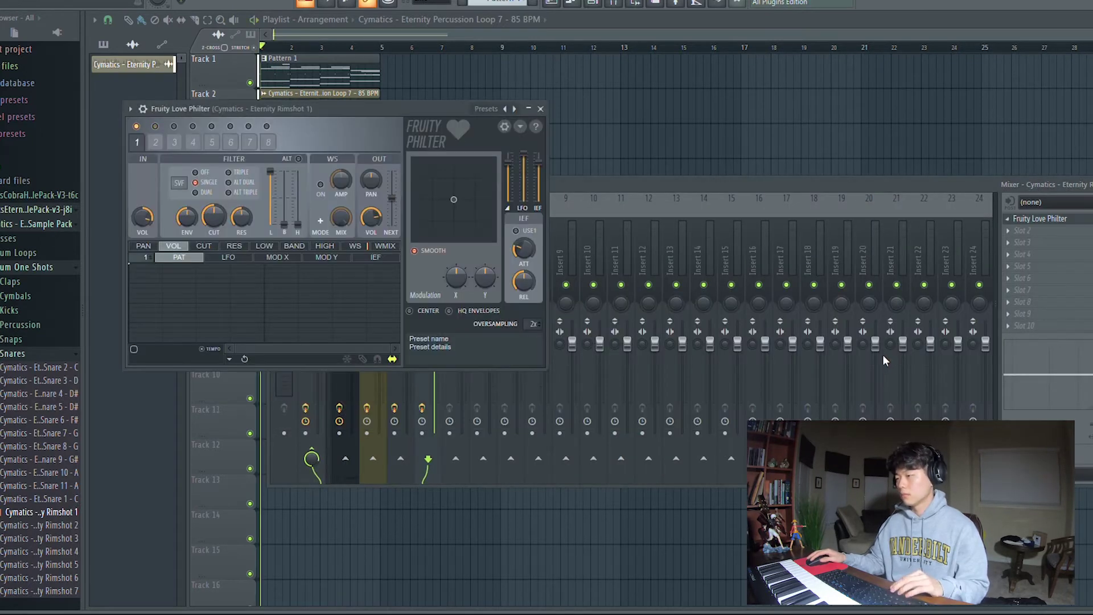
- Lower the rimshot's mixer fader to about -3 dB during playback, and close the mixer
{"action": "key", "text": "space"}
{"action": "left_click", "coordinate": [548, 114]}
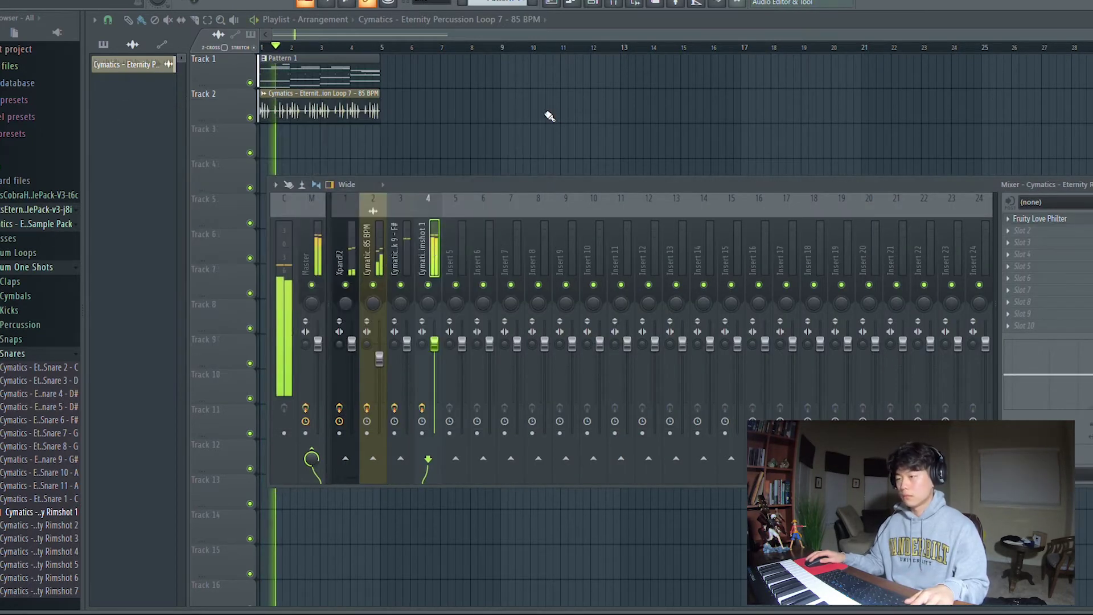
{"action": "left_click_drag", "start_coordinate": [435, 345], "coordinate": [436, 356]}
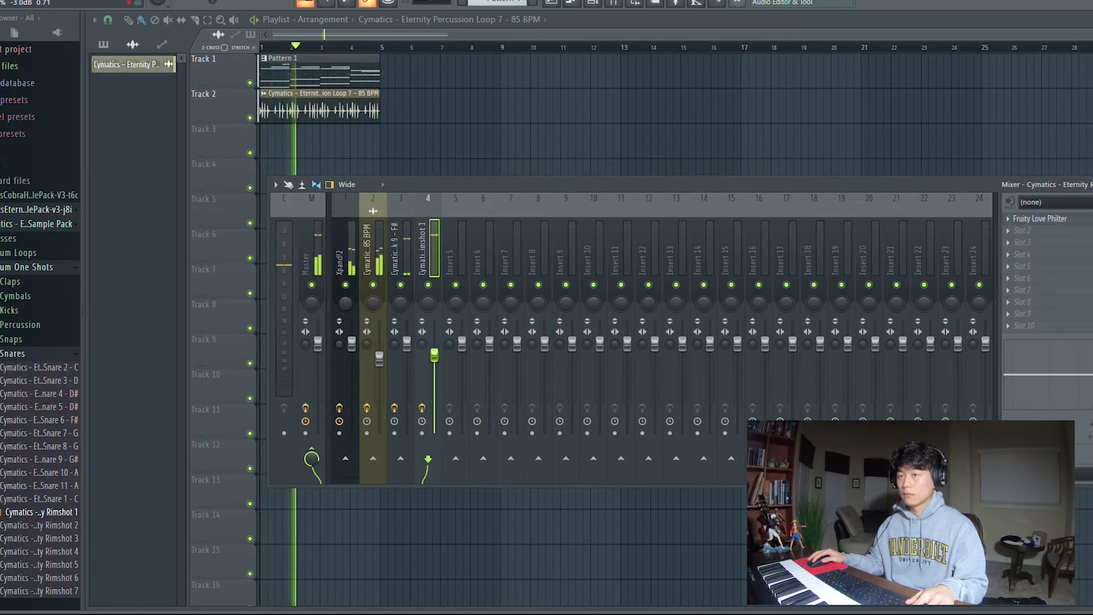
{"action": "key", "text": "F9"}
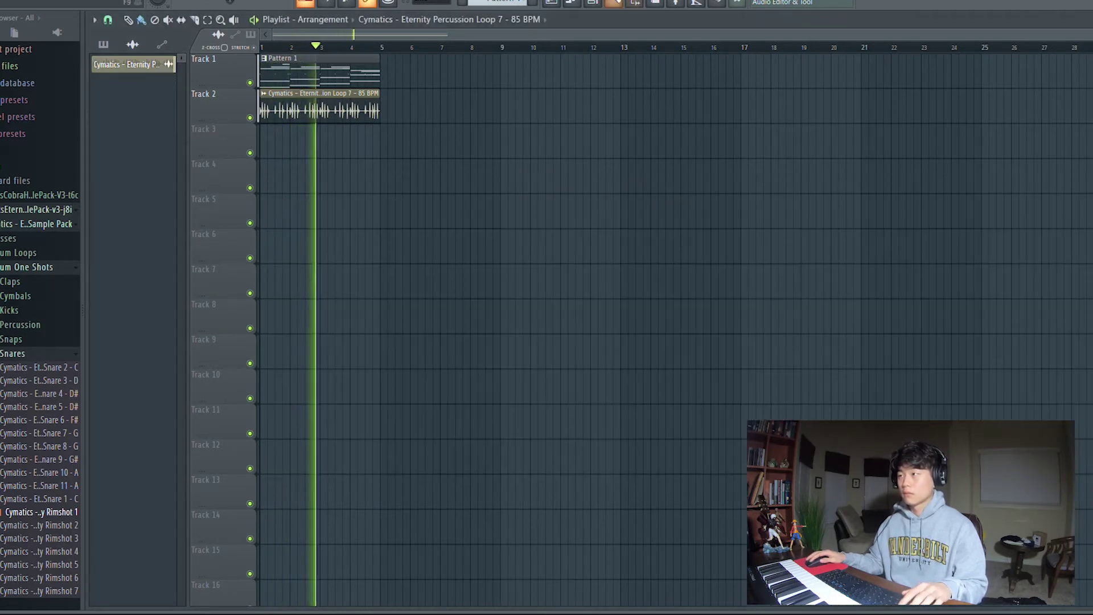
- Lower the rimshot sample's time-stretching pitch to about -129 cents in Auto mode, and play the beat to check the mixer levels
{"action": "key", "text": "F6"}
{"action": "left_click", "coordinate": [294, 391]}
{"action": "key", "text": "space"}
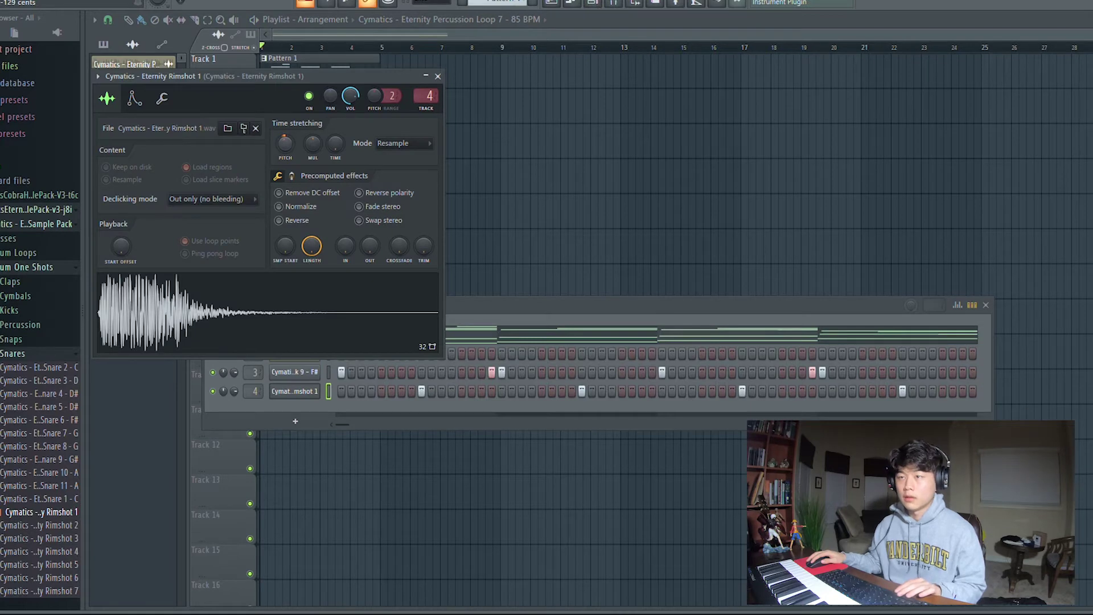
{"action": "left_click_drag", "start_coordinate": [287, 144], "coordinate": [287, 146]}
{"action": "key", "text": "space"}
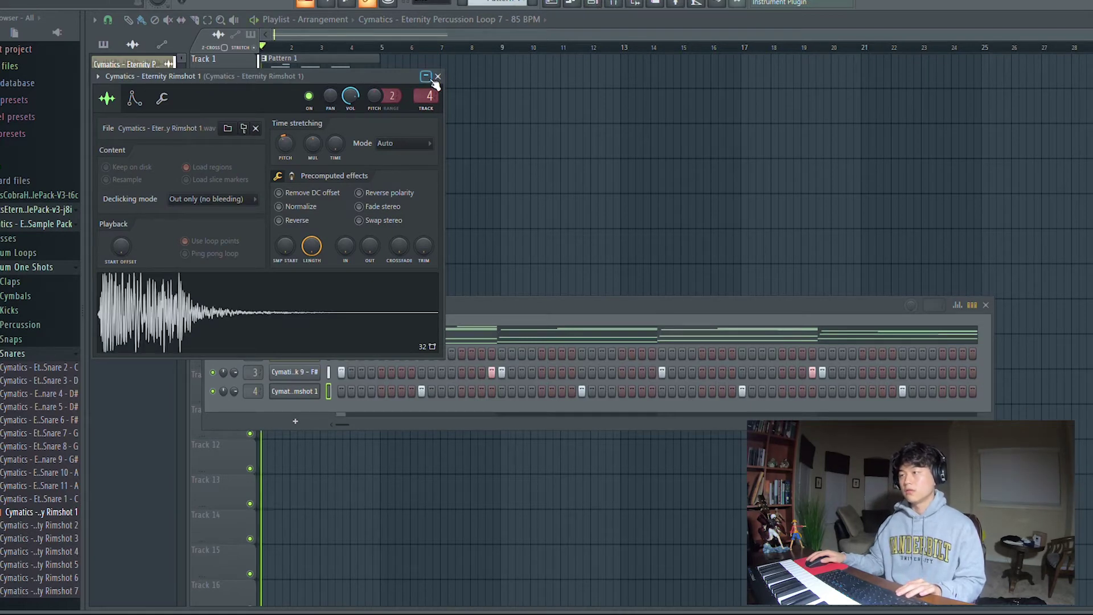
{"action": "left_click", "coordinate": [438, 76]}
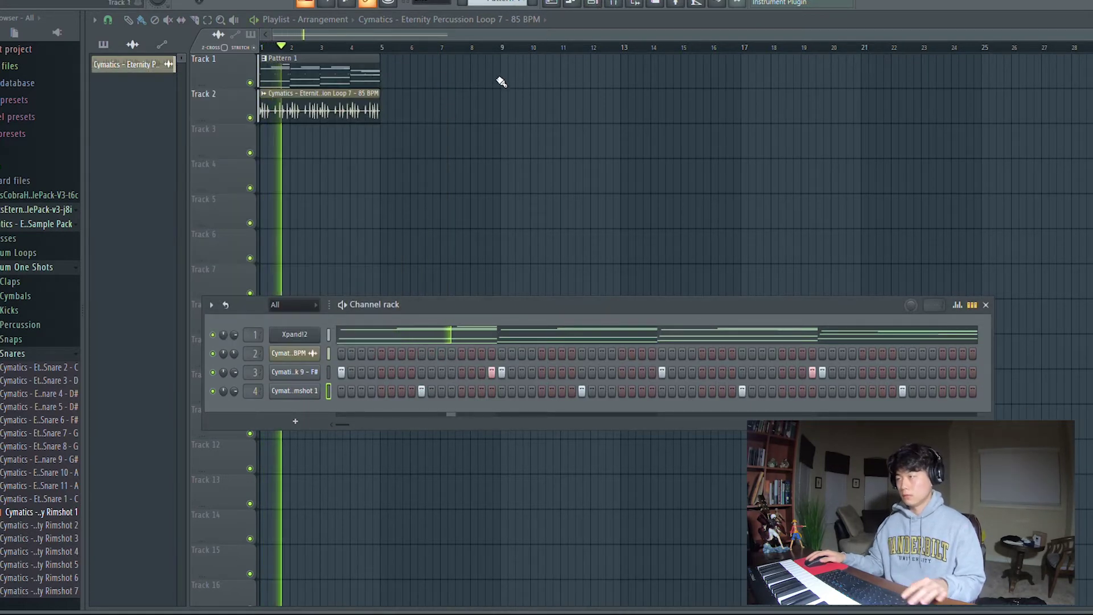
{"action": "left_click", "coordinate": [615, 4]}
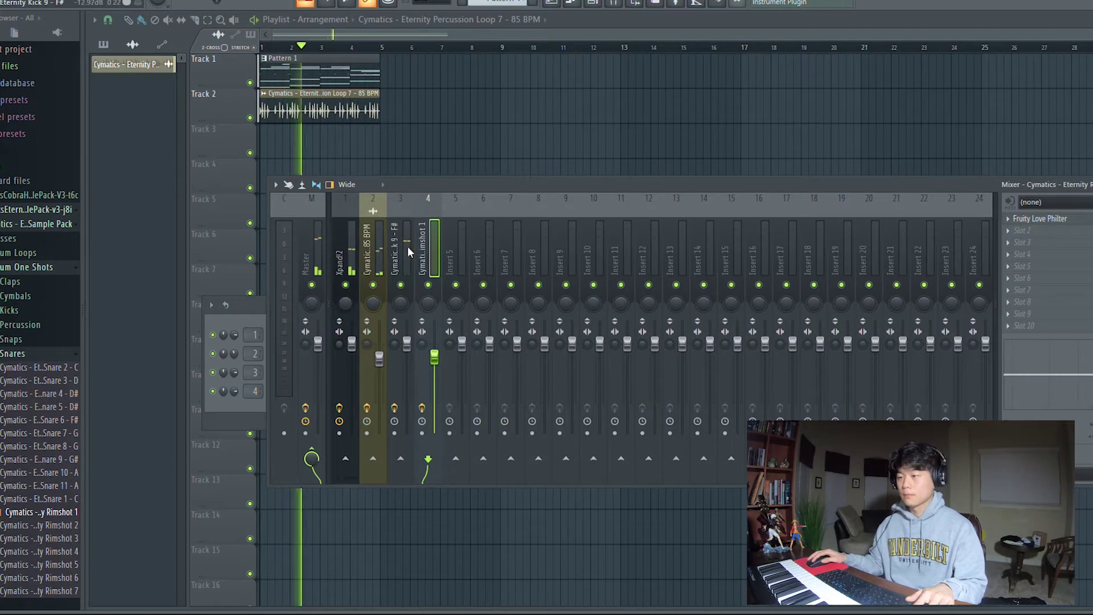
{"action": "key", "text": "Escape"}
{"action": "key", "text": "Escape"}
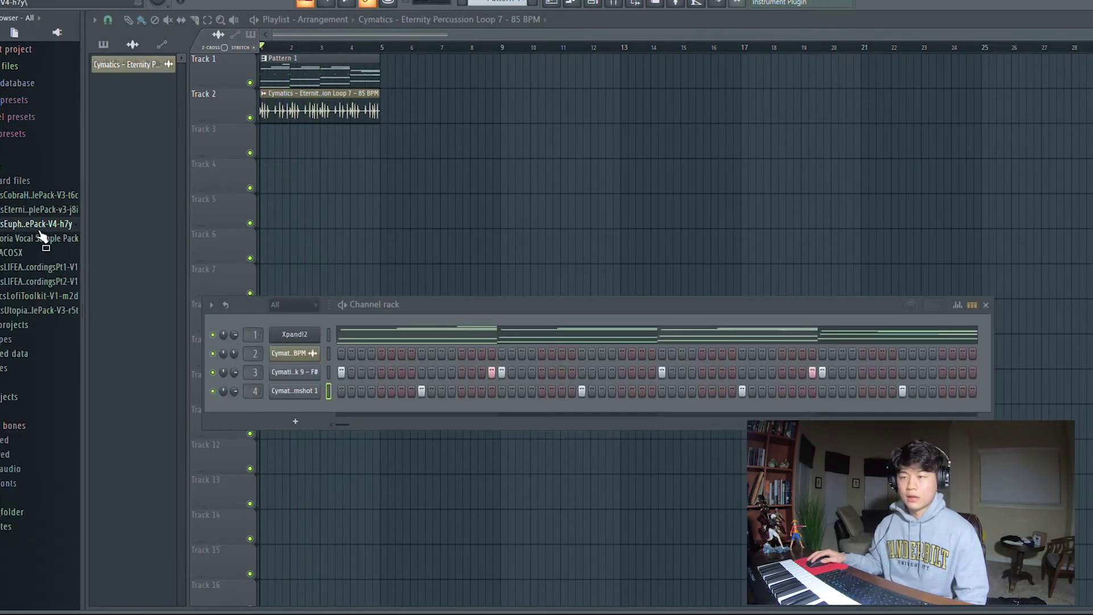
- Find Cymatics - LIFE - River - Light 4 in the Rivers and Streams folder and place it at the start of playlist Track 3
{"action": "left_click", "coordinate": [41, 226]}
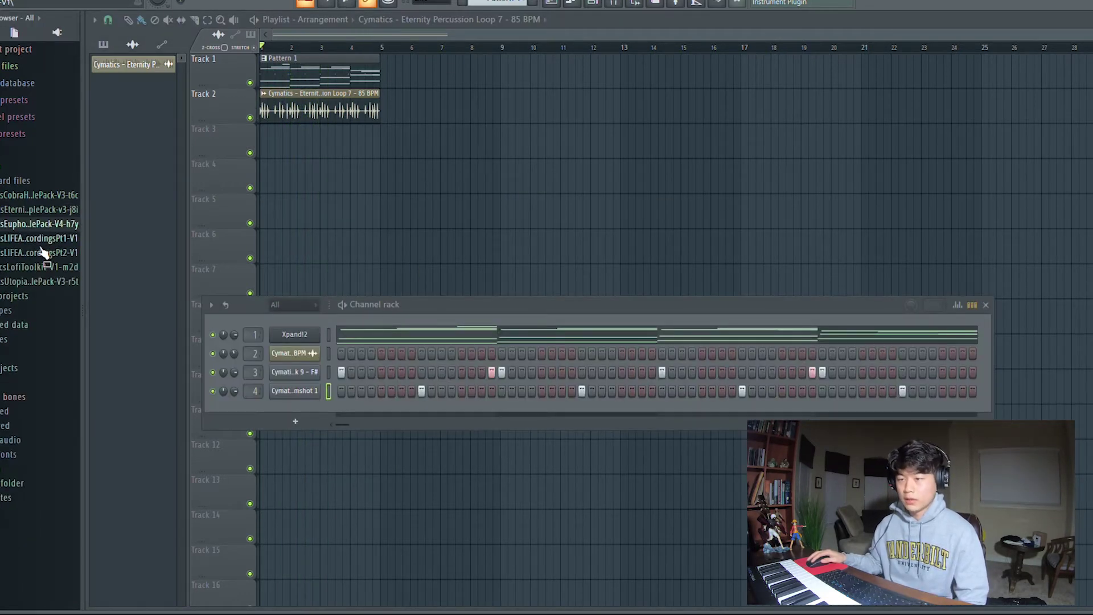
{"action": "left_click", "coordinate": [38, 239]}
{"action": "left_click", "coordinate": [28, 254]}
{"action": "left_click", "coordinate": [32, 281]}
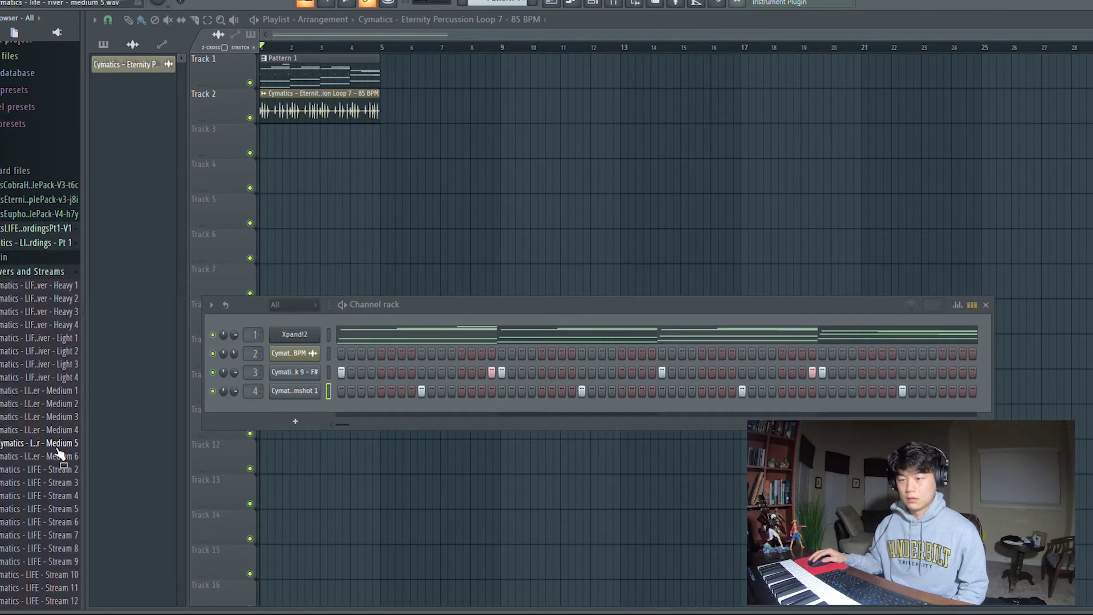
{"action": "left_click_drag", "start_coordinate": [73, 376], "coordinate": [307, 157]}
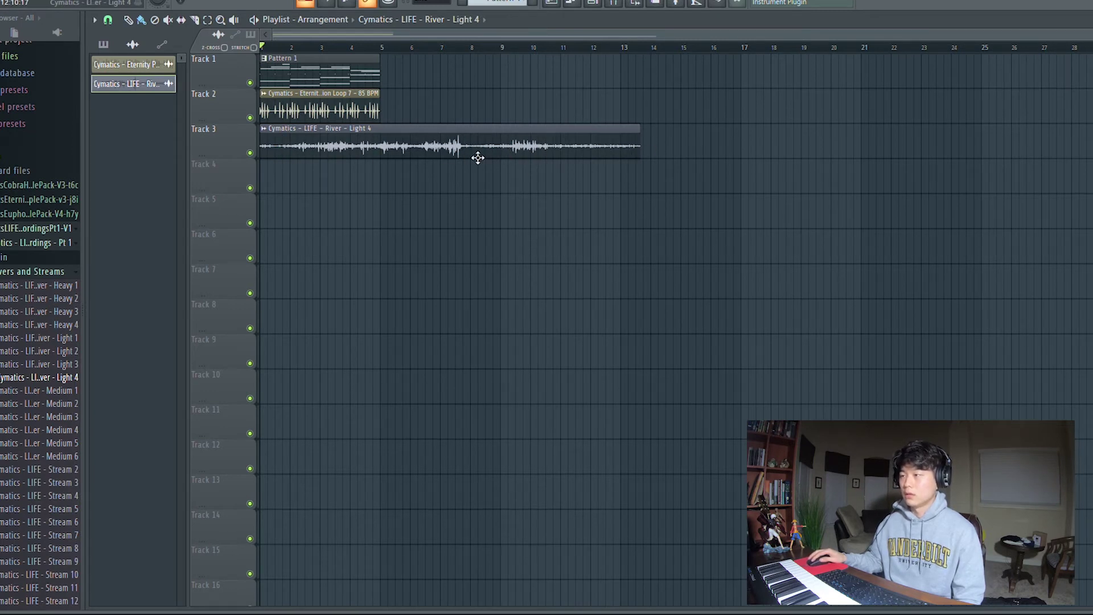
- Trim the river clip to one bar and repeat it across bars 2 to 4 on Track 3
{"action": "left_click_drag", "start_coordinate": [646, 134], "coordinate": [290, 146]}
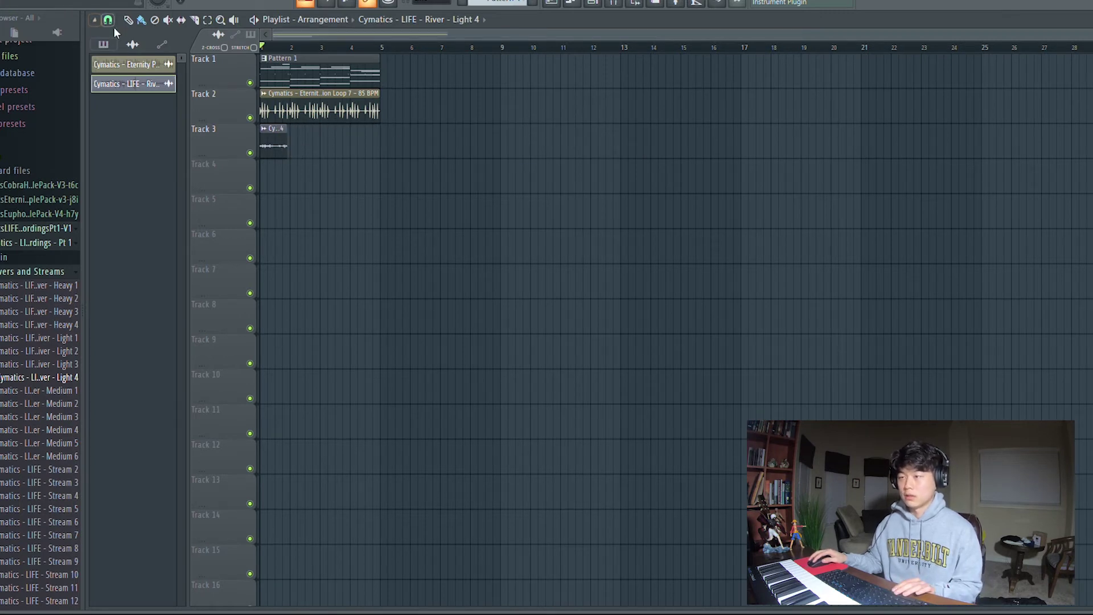
{"action": "left_click_drag", "start_coordinate": [292, 139], "coordinate": [295, 140]}
{"action": "left_click", "coordinate": [306, 142]}
{"action": "key", "text": "space"}
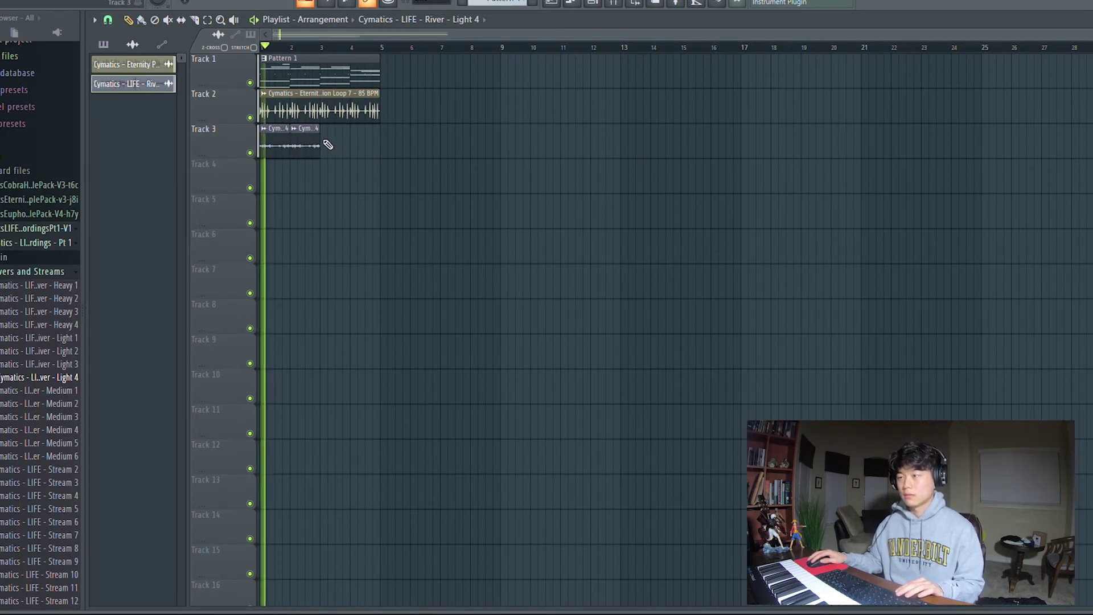
{"action": "left_click", "coordinate": [328, 145]}
{"action": "left_click", "coordinate": [360, 144]}
- Route the river recording to mixer track 5 and add Fruity Love Philter to it
{"action": "double_click", "coordinate": [360, 143]}
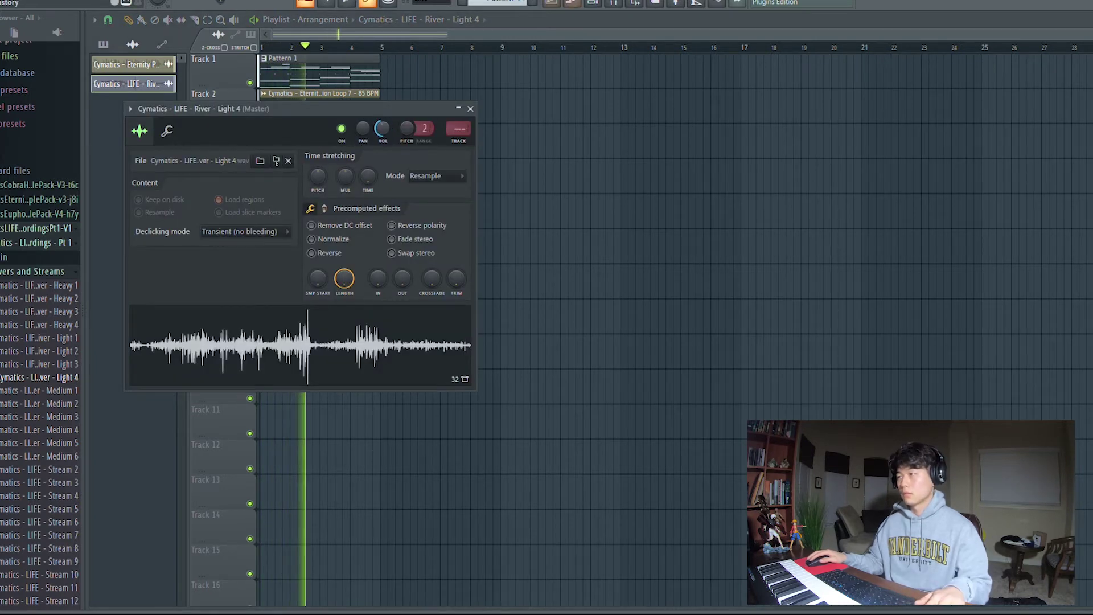
{"action": "key", "text": "Escape"}
{"action": "key", "text": "F6"}
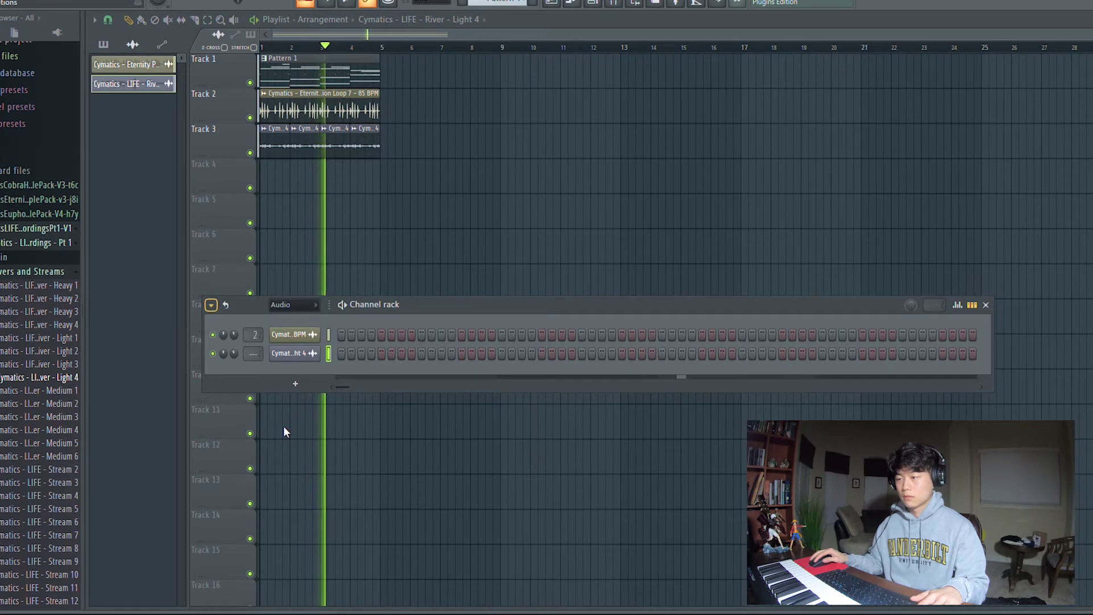
{"action": "key", "text": "space"}
{"action": "key", "text": "F9"}
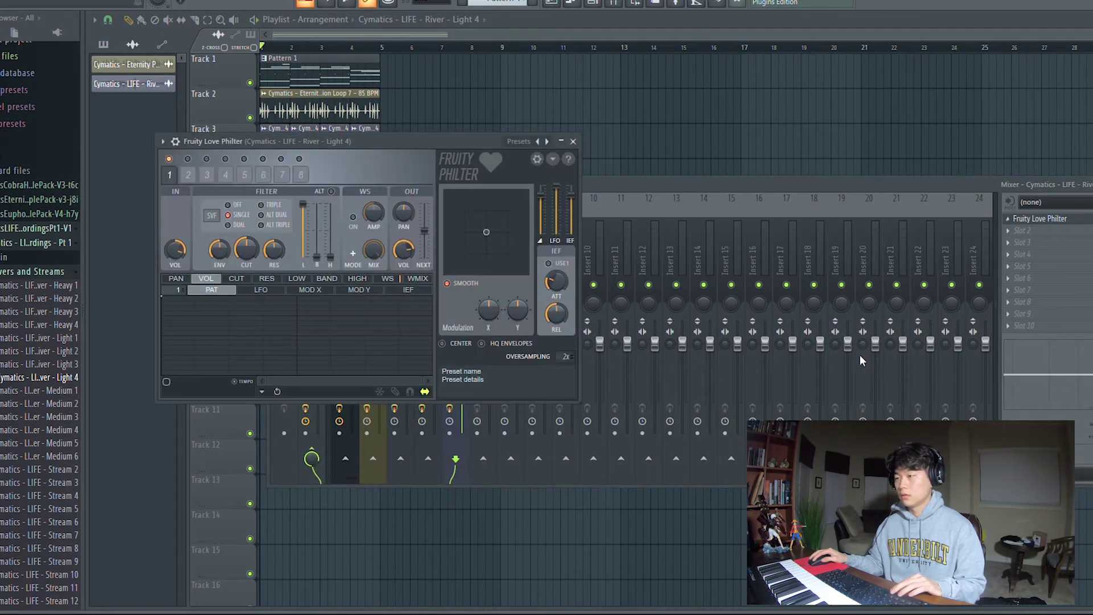
{"action": "key", "text": "space"}
{"action": "key", "text": "Escape"}
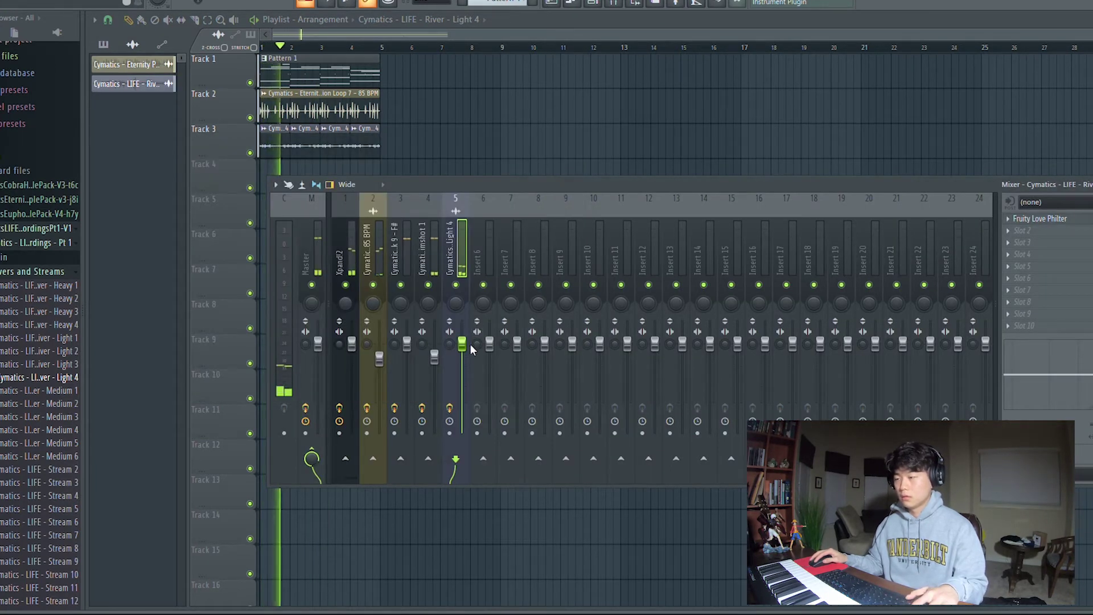
- Add Fruity Stereo Shaper to the river recording's mixer track in the second effect slot
{"action": "key", "text": "space"}
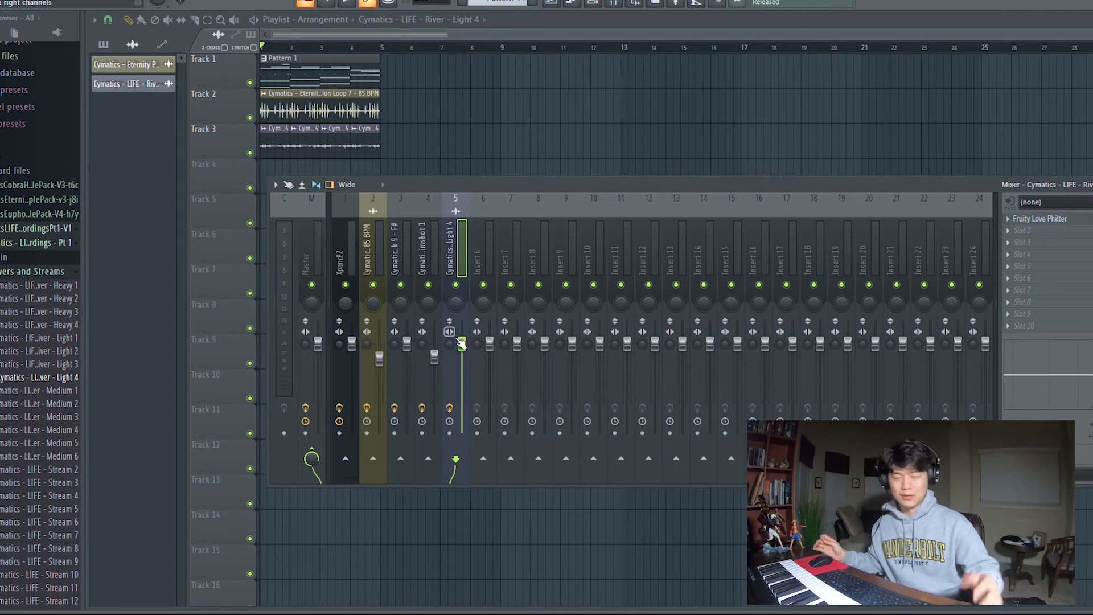
{"action": "key", "text": "space"}
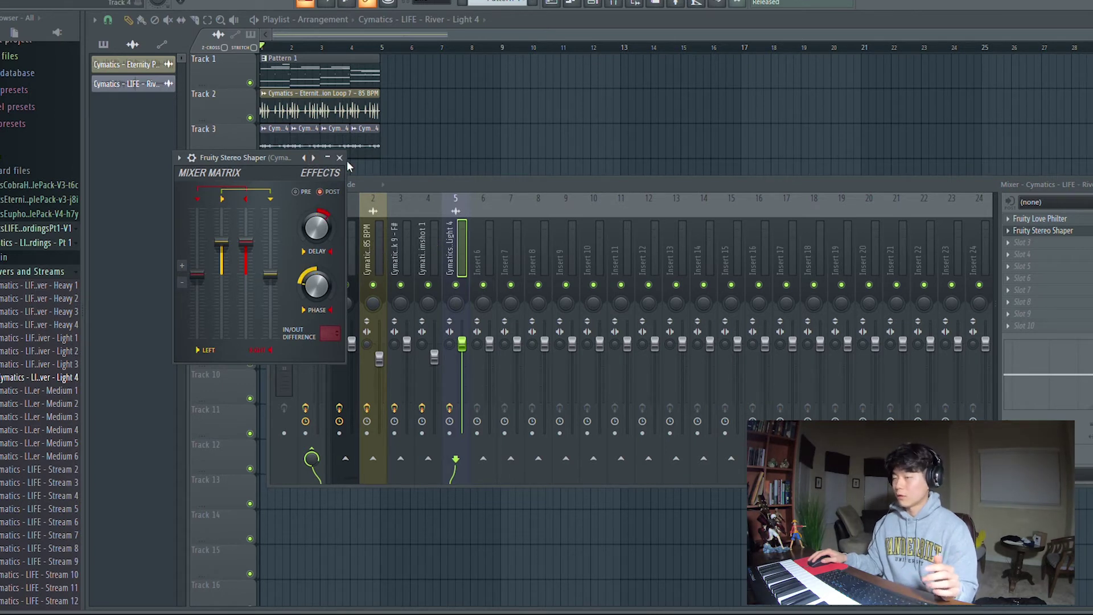
{"action": "left_click", "coordinate": [340, 157]}
- Add a second Xpand!2 channel and load the 023 Basses sound Double Bass X2+ in part A
{"action": "key", "text": "space"}
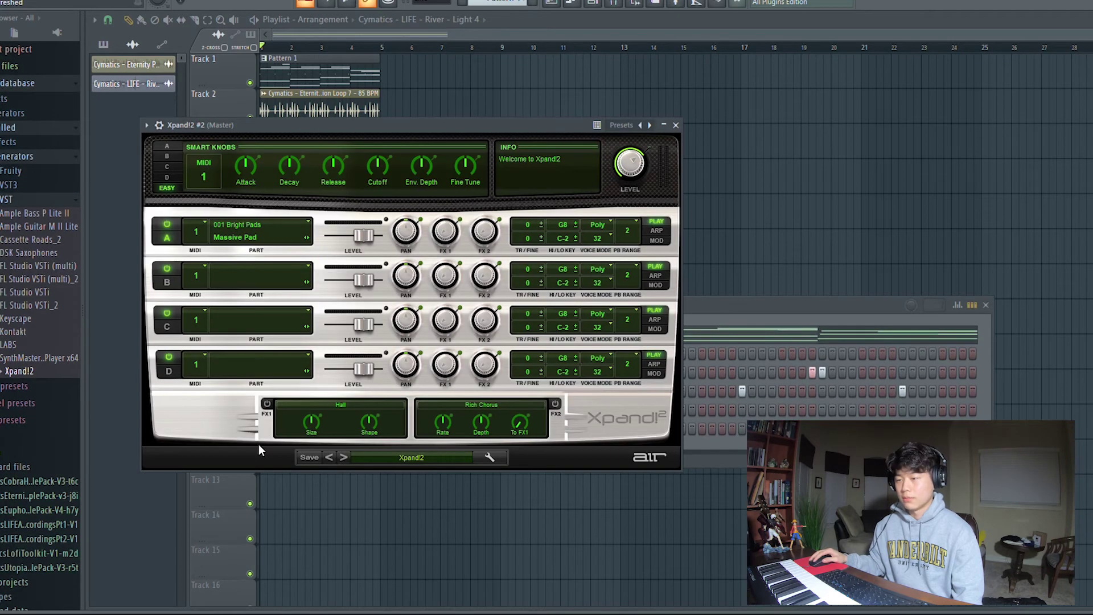
{"action": "left_click", "coordinate": [344, 456]}
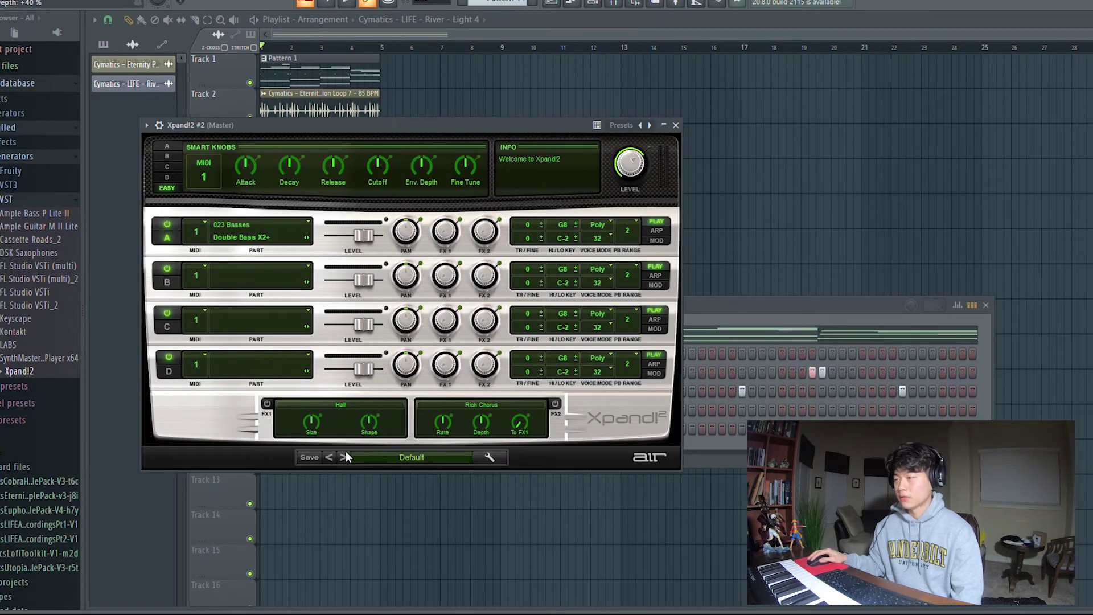
{"action": "left_click", "coordinate": [676, 125]}
- Write a double bass line of one-beat notes on the chord roots, using A3, A3, B3, C#4, C#4 and E4, and play it back
{"action": "key", "text": "F7"}
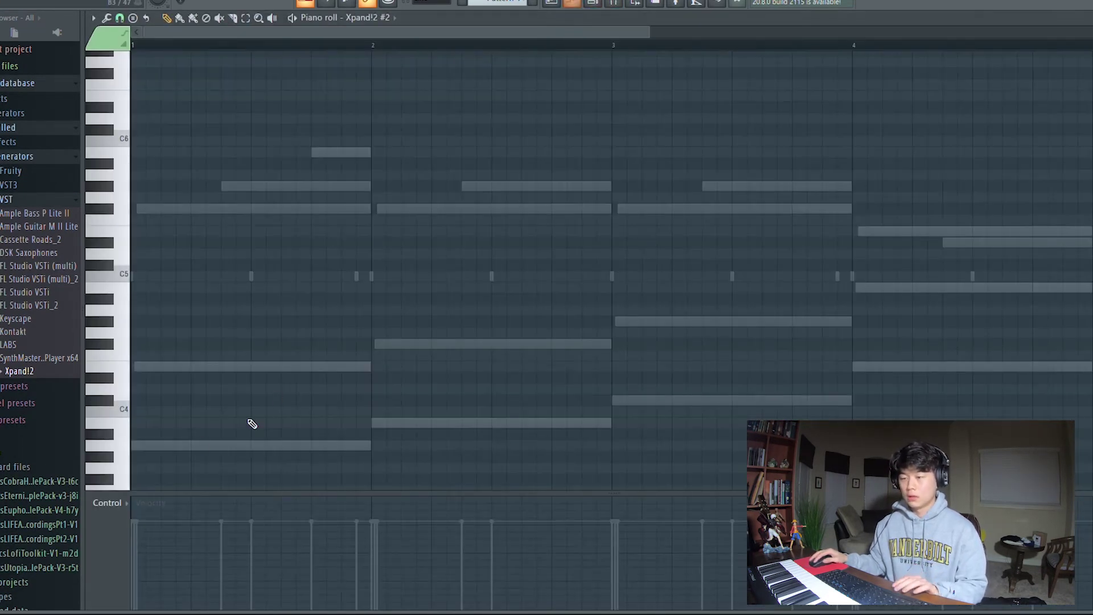
{"action": "scroll", "coordinate": [178, 438], "scroll_direction": "down", "scroll_amount": 3}
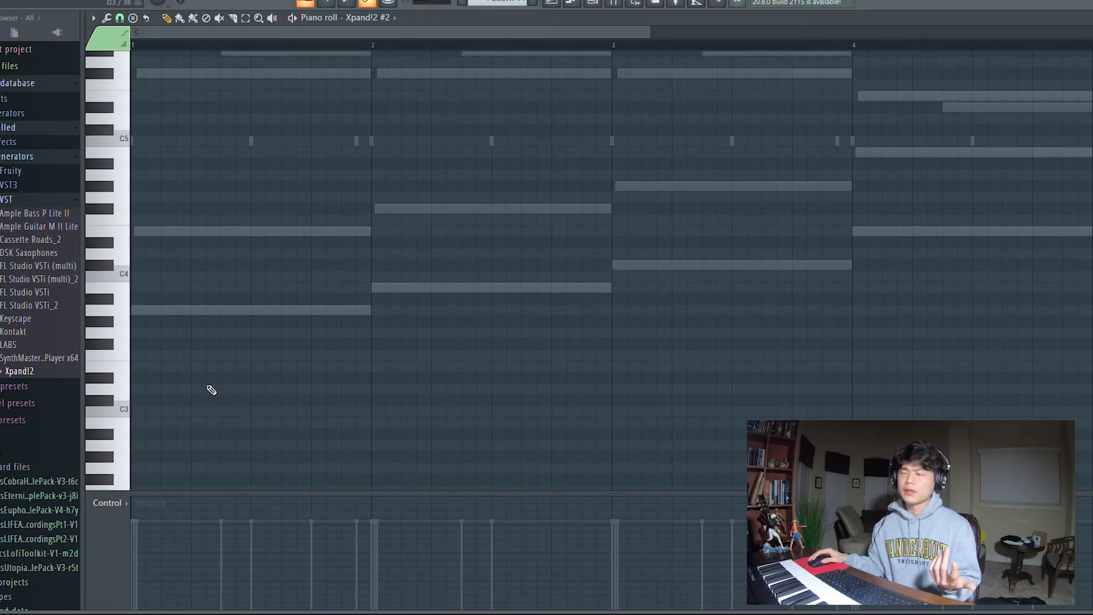
{"action": "left_click", "coordinate": [138, 310]}
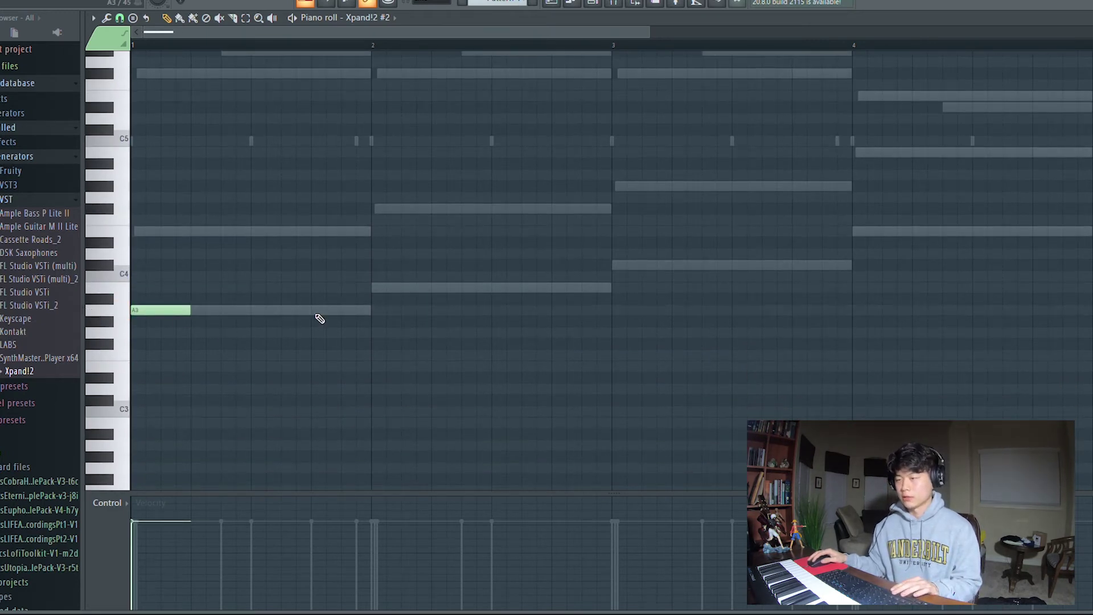
{"action": "key", "text": "space"}
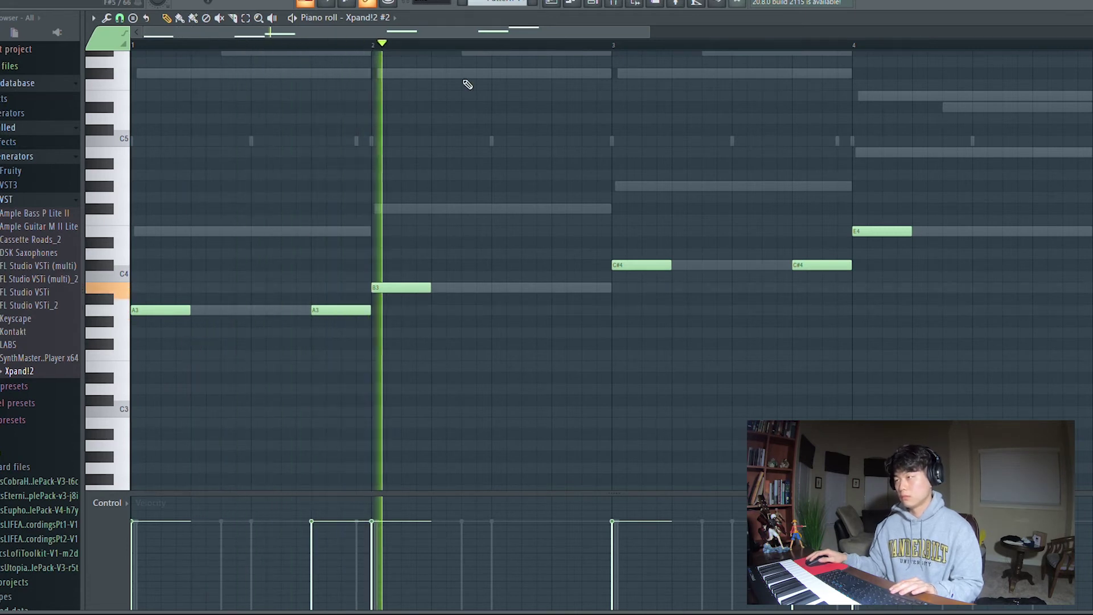
{"action": "key", "text": "space"}
- Route the double bass channel to mixer track 6 with Fruity Parametric EQ 2 and lower its level to about -7.2 dB during playback
{"action": "key", "text": "F6"}
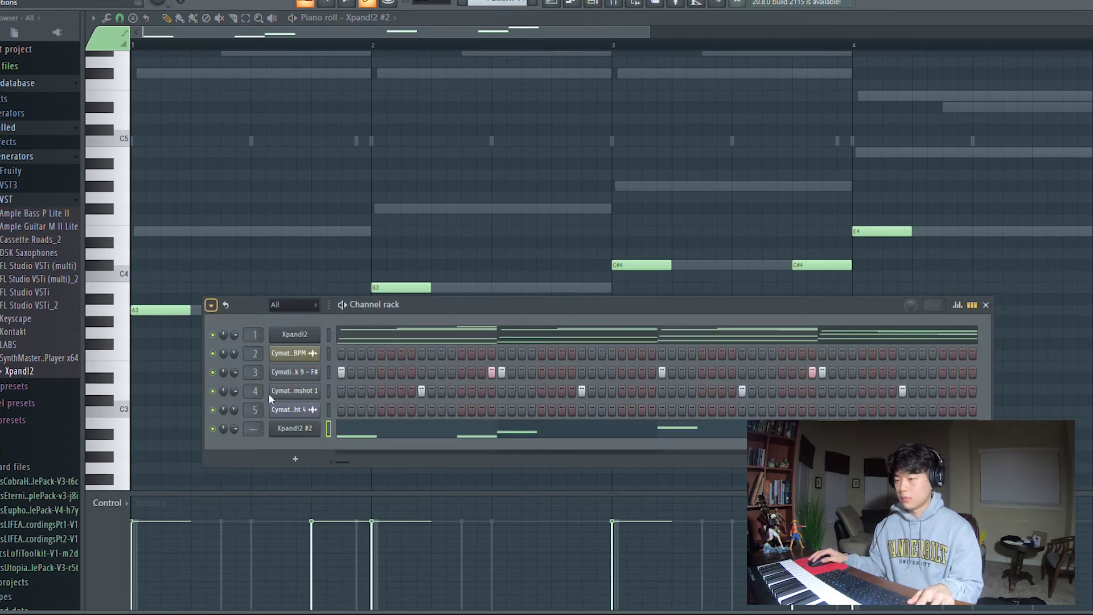
{"action": "key", "text": "F9"}
{"action": "key", "text": "space"}
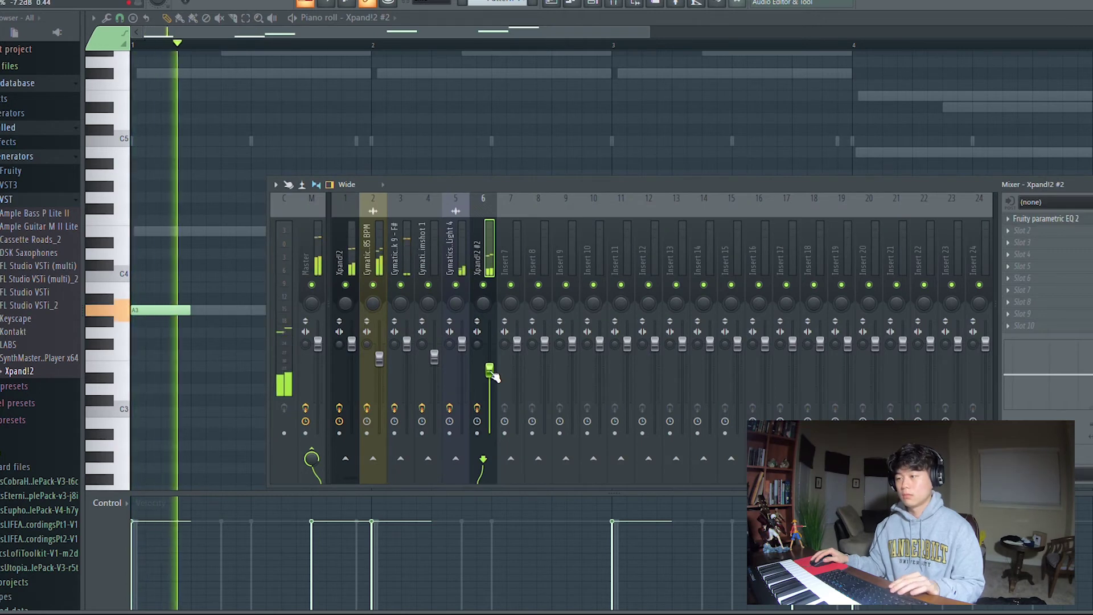
{"action": "key", "text": "F9"}
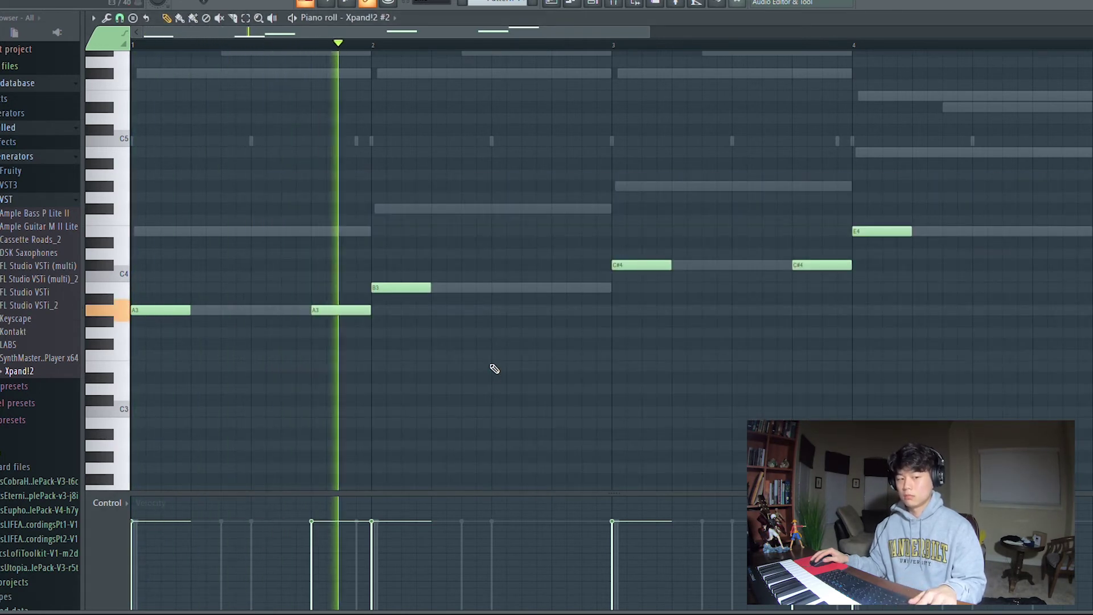
- Listen to the four-bar arrangement in the playlist and review the first Xpand!2 channel's chord notes in the piano roll during playback
{"action": "key", "text": "F5"}
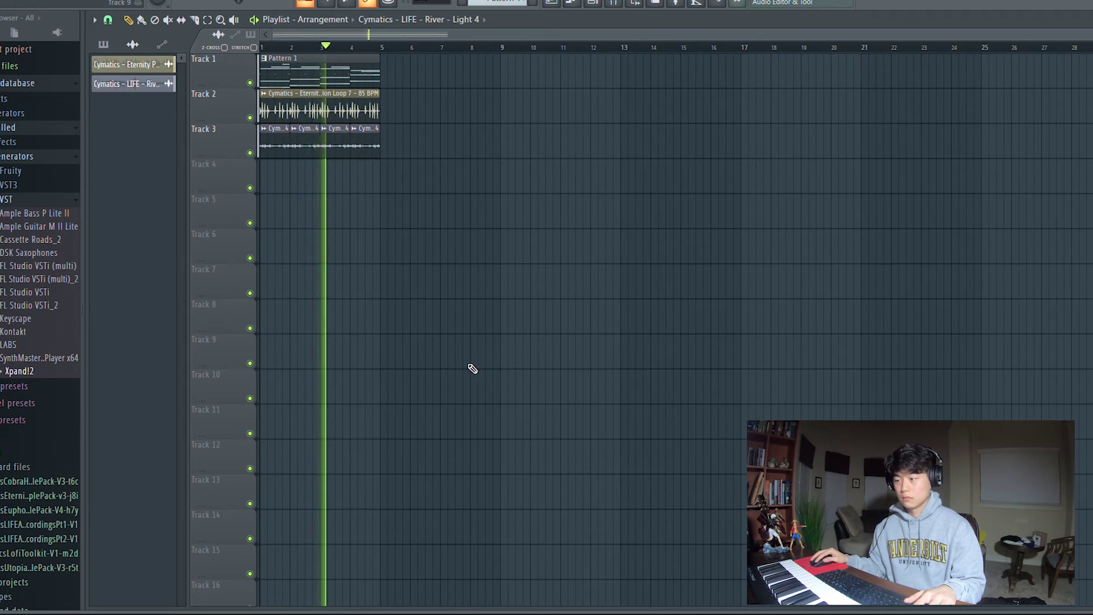
{"action": "key", "text": "space"}
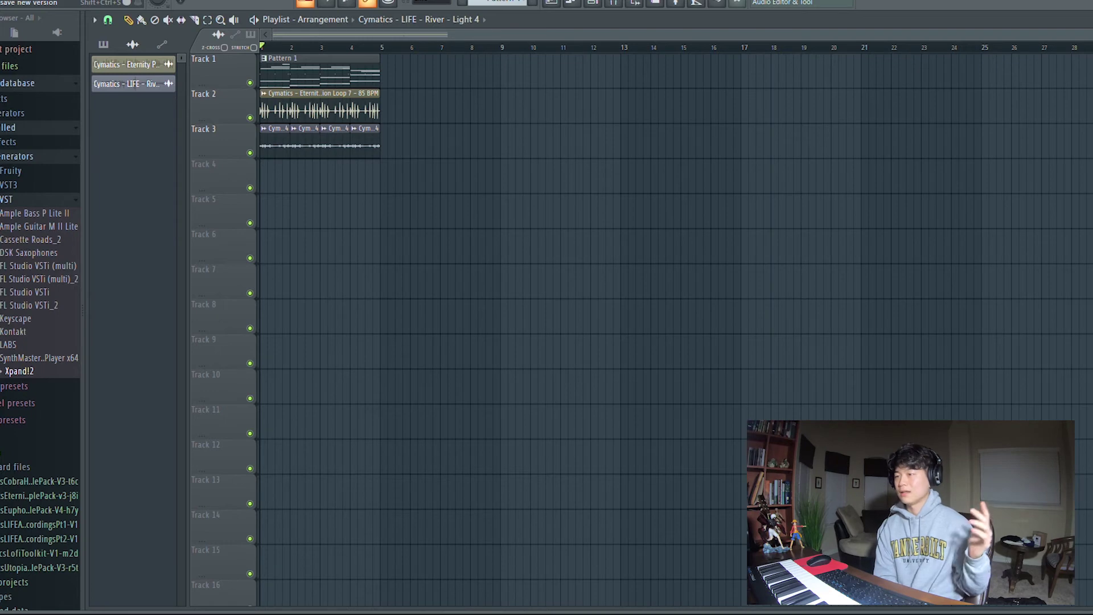
{"action": "key", "text": "F7"}
{"action": "scroll", "coordinate": [741, 272], "scroll_direction": "down", "scroll_amount": 3}
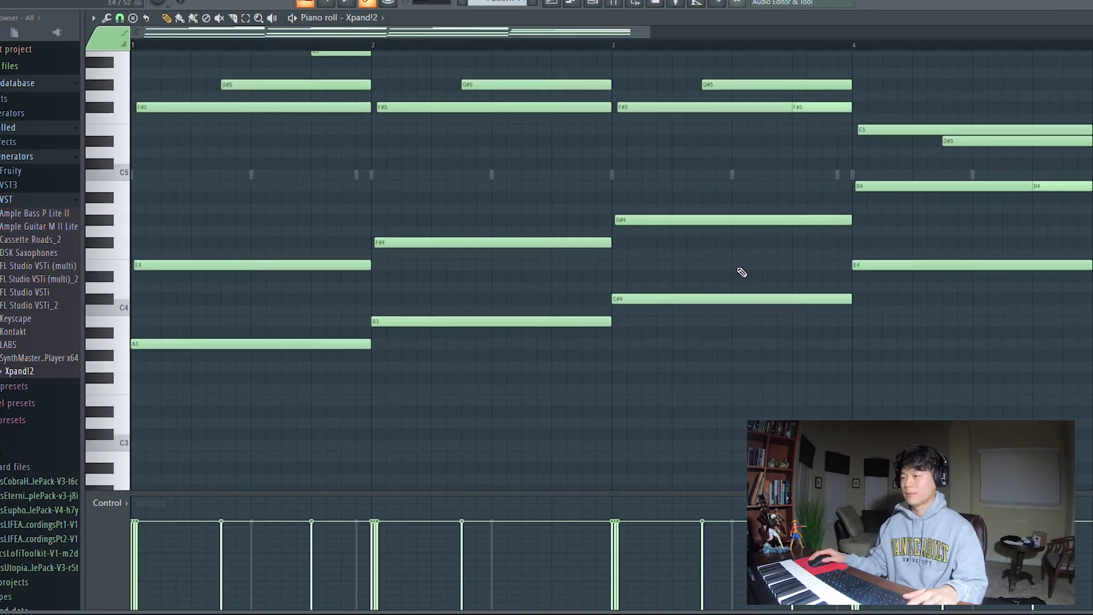
{"action": "scroll", "coordinate": [742, 272], "scroll_direction": "up", "scroll_amount": 3}
{"action": "key", "text": "space"}
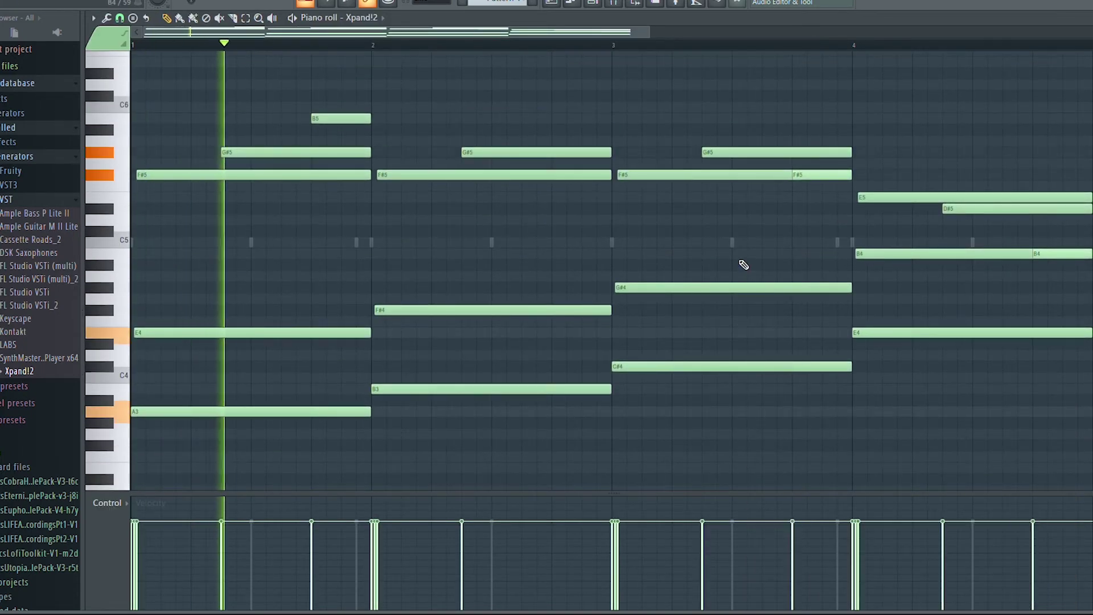